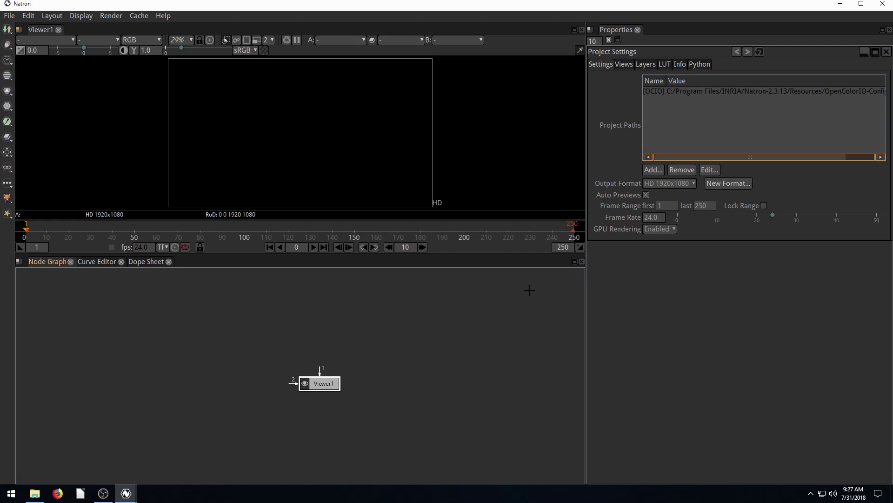
Shift the Viewer1 node about 80 pixels right in the Node Graph
{"action": "left_click_drag", "start_coordinate": [319, 382], "coordinate": [355, 383]}
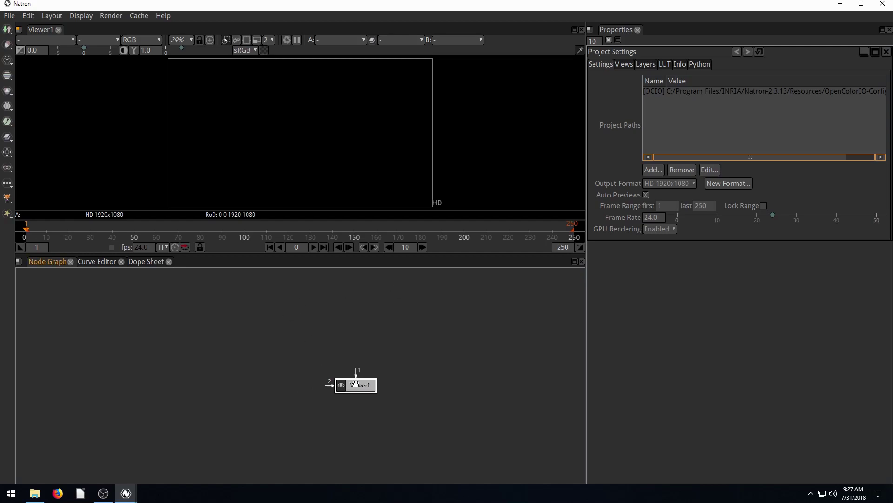
Add a Rectangle node feeding Viewer1, sized 395×268 and placed near 84,730 at the top-left
{"action": "left_click", "coordinate": [9, 46]}
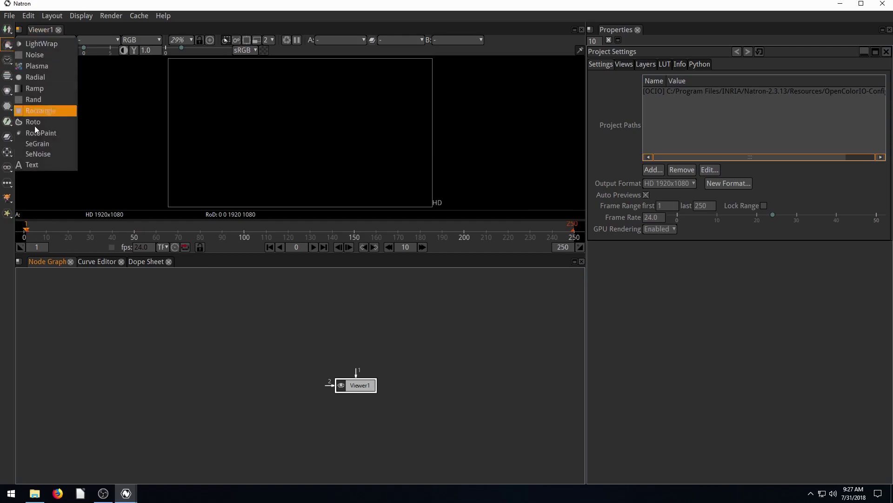
{"action": "left_click", "coordinate": [38, 112]}
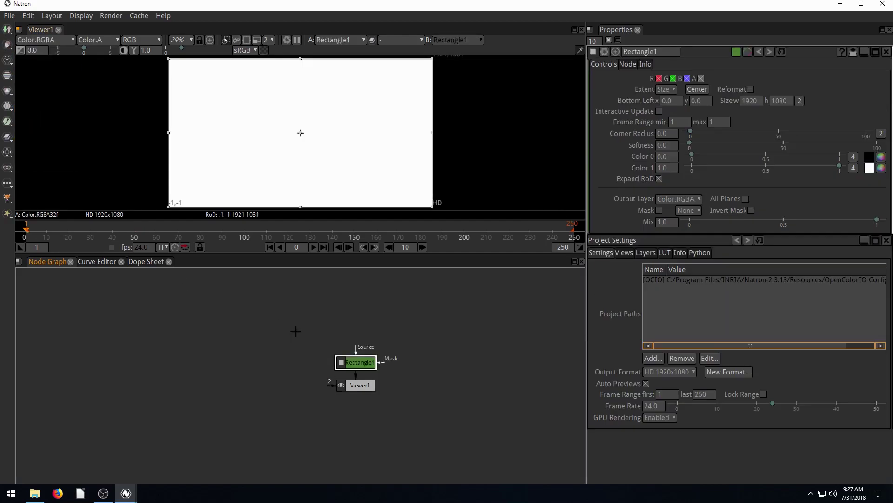
{"action": "left_click_drag", "start_coordinate": [359, 365], "coordinate": [214, 330]}
{"action": "left_click_drag", "start_coordinate": [306, 364], "coordinate": [348, 385]}
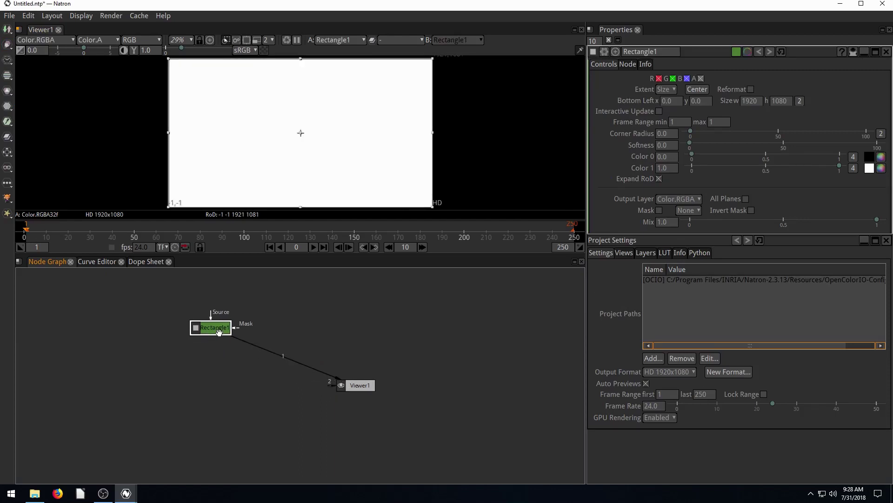
{"action": "left_click_drag", "start_coordinate": [168, 208], "coordinate": [354, 108]}
{"action": "left_click_drag", "start_coordinate": [390, 83], "coordinate": [207, 88]}
Keyframe the rectangle's Bottom Left at frame 1, then move it to the centre (794,378) at frame 50
{"action": "right_click", "coordinate": [664, 102]}
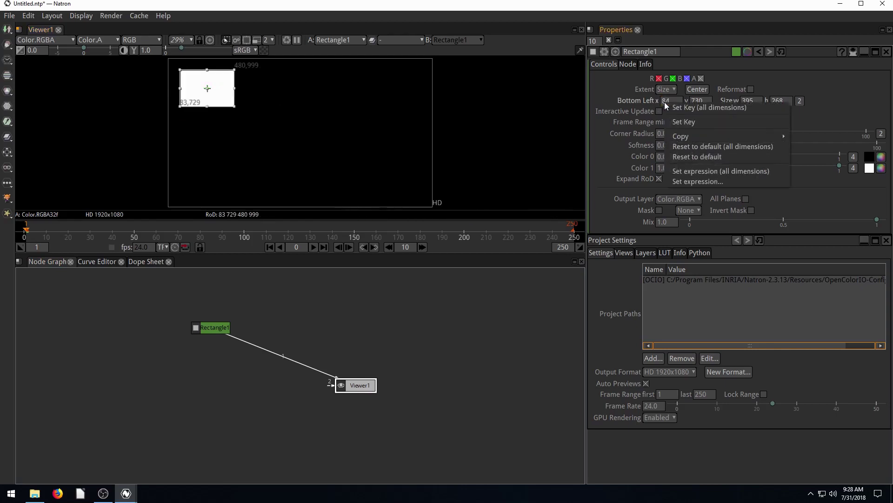
{"action": "left_click", "coordinate": [688, 106]}
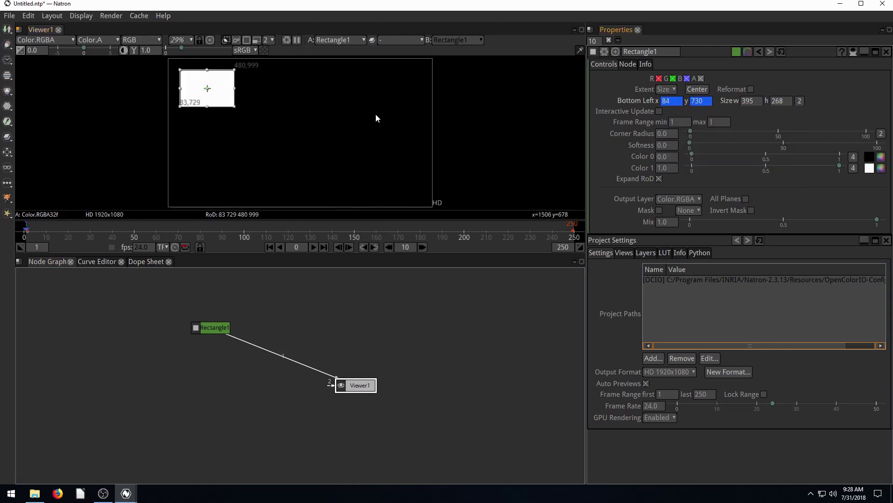
{"action": "left_click", "coordinate": [134, 233]}
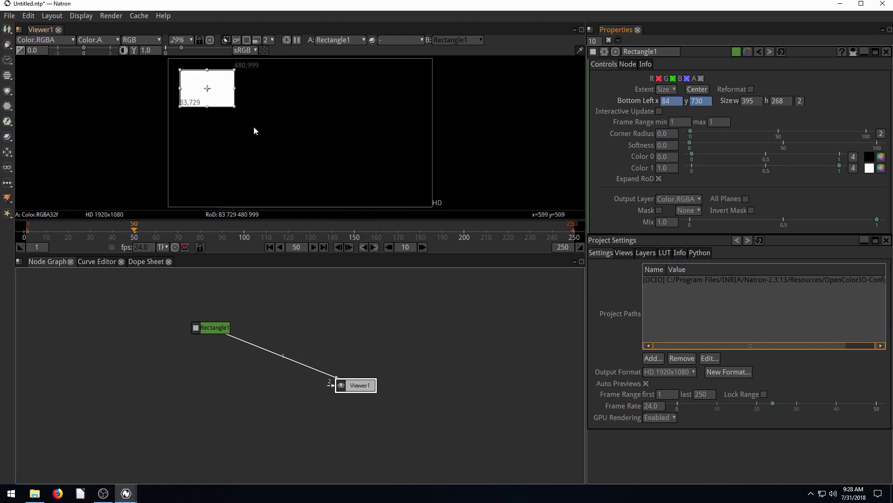
{"action": "left_click_drag", "start_coordinate": [212, 95], "coordinate": [307, 143]}
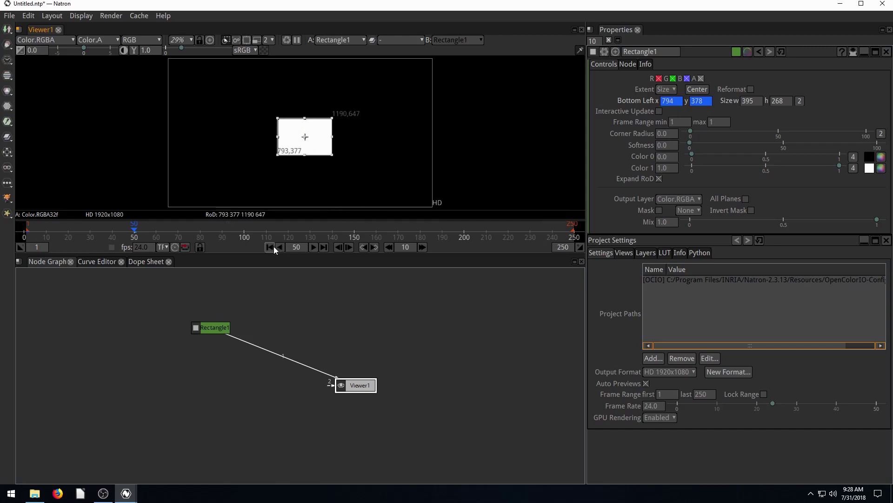
Play the animation through, stop it, and return to the first frame
{"action": "left_click", "coordinate": [313, 247]}
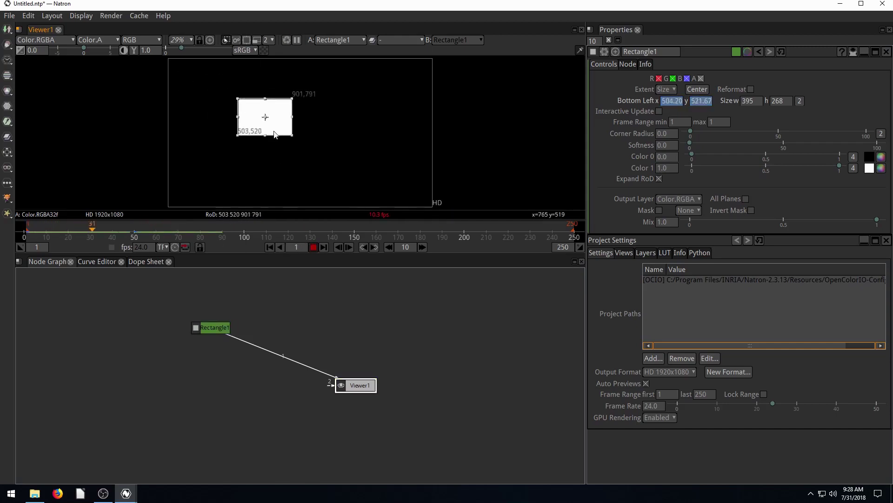
{"action": "left_click", "coordinate": [314, 246]}
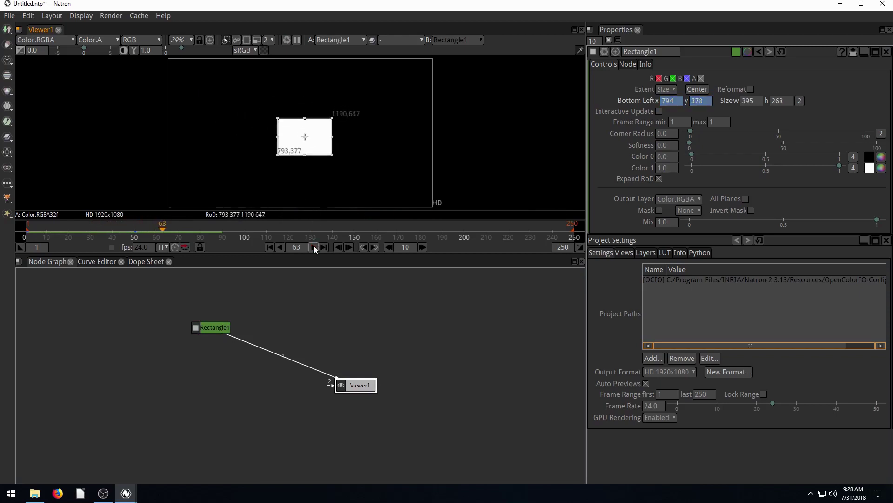
{"action": "left_click", "coordinate": [270, 249]}
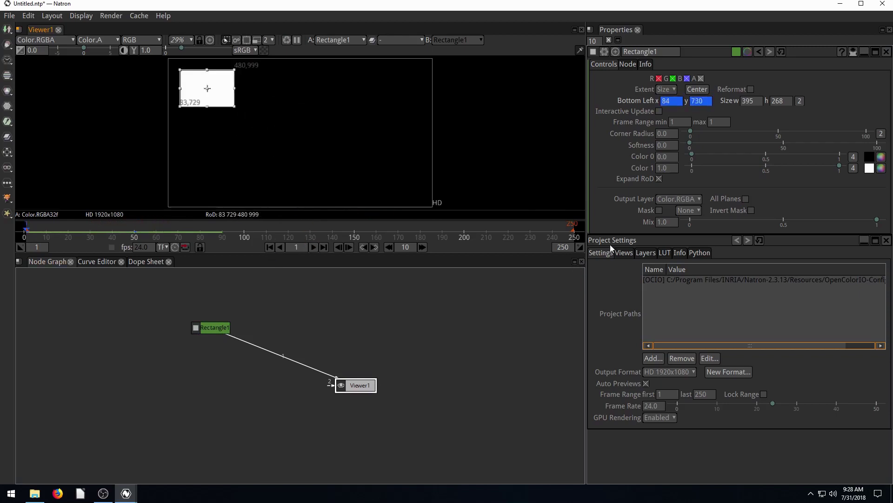
Set the Project Settings Frame Range last value to 50
{"action": "left_click", "coordinate": [632, 330]}
{"action": "double_click", "coordinate": [702, 395]}
{"action": "left_click", "coordinate": [135, 234]}
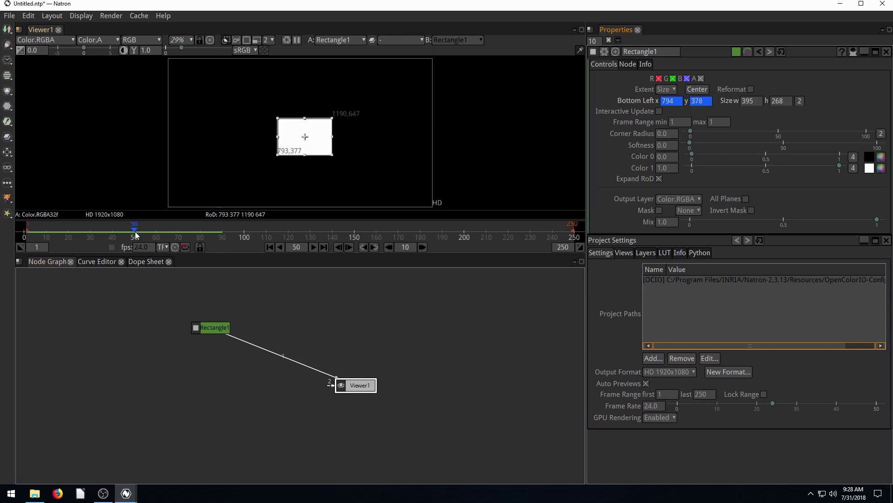
{"action": "double_click", "coordinate": [702, 396]}
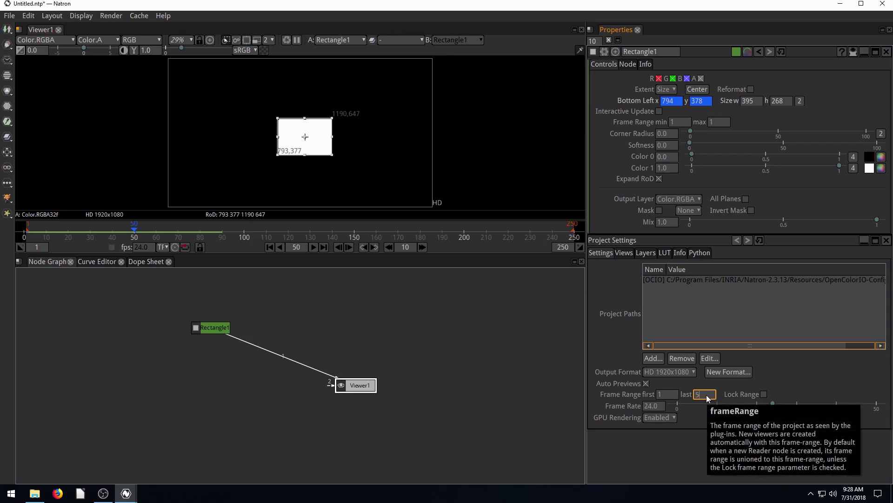
{"action": "type", "text": "50"}
{"action": "key", "text": "Return"}
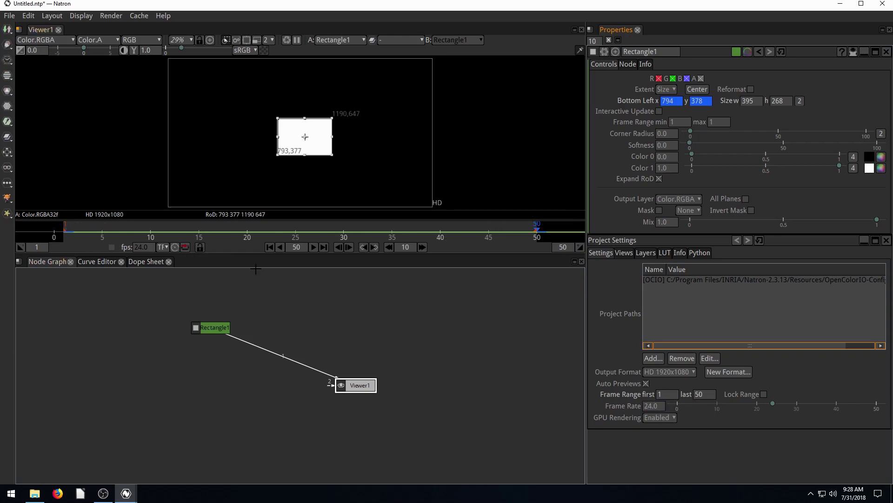
Play the 1–50 timeline forward and backward, ending back at frame 1
{"action": "left_click", "coordinate": [273, 246]}
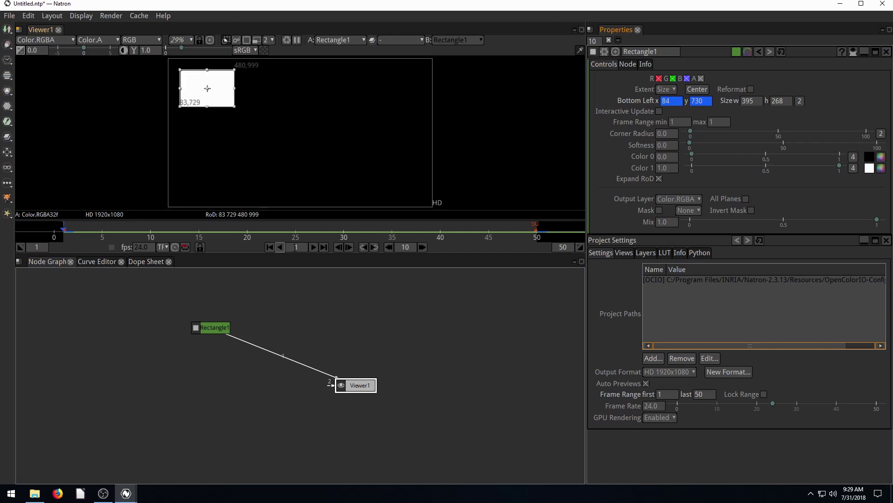
{"action": "left_click", "coordinate": [313, 247]}
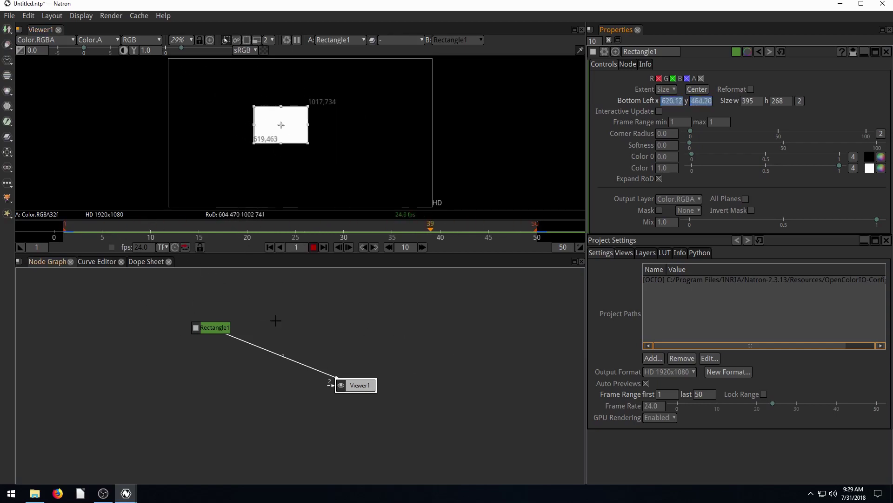
{"action": "left_click", "coordinate": [279, 247]}
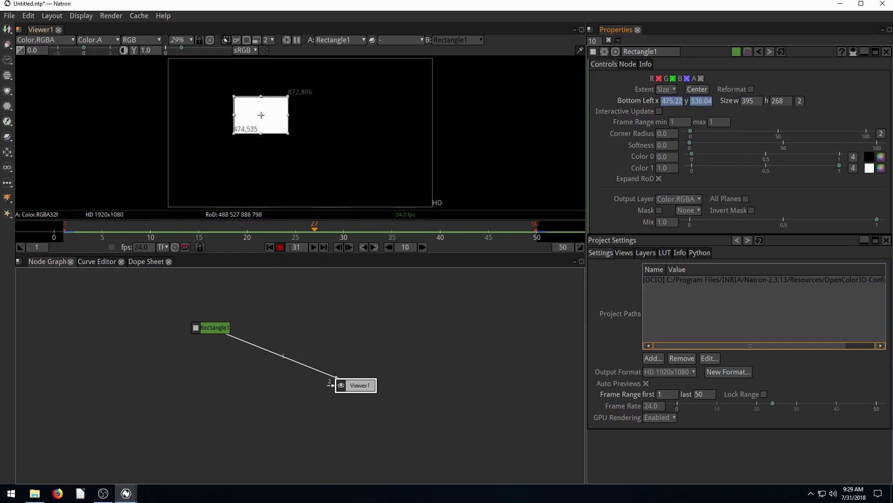
{"action": "left_click", "coordinate": [280, 247]}
{"action": "left_click", "coordinate": [270, 247]}
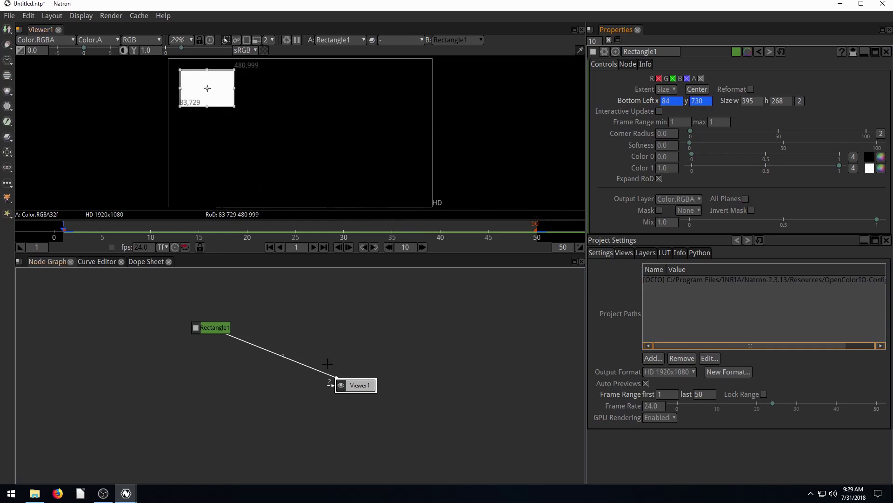
{"action": "mouse_move", "coordinate": [208, 328]}
{"action": "left_mouse_down"}
{"action": "mouse_move", "coordinate": [224, 325]}
{"action": "mouse_move", "coordinate": [208, 323]}
{"action": "left_mouse_up"}
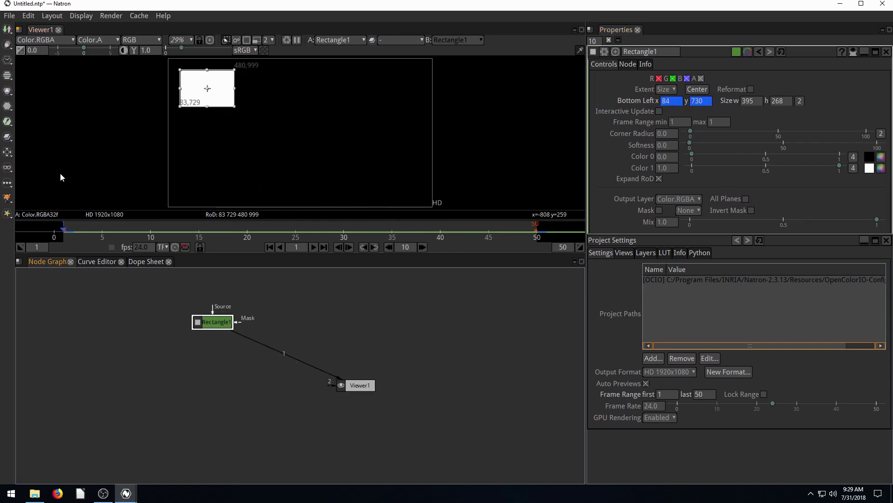
{"action": "left_click", "coordinate": [11, 18]}
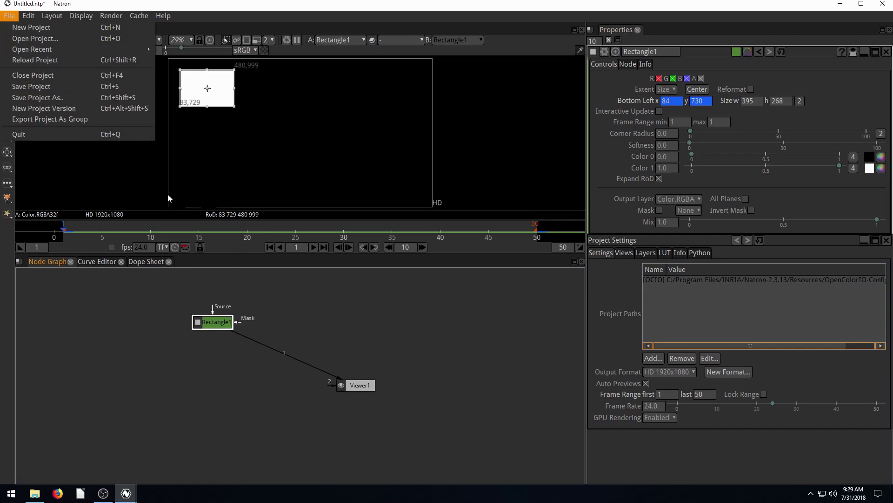
Save the project as myvideo.ntp on the Desktop with Save Project As
{"action": "left_click", "coordinate": [38, 96]}
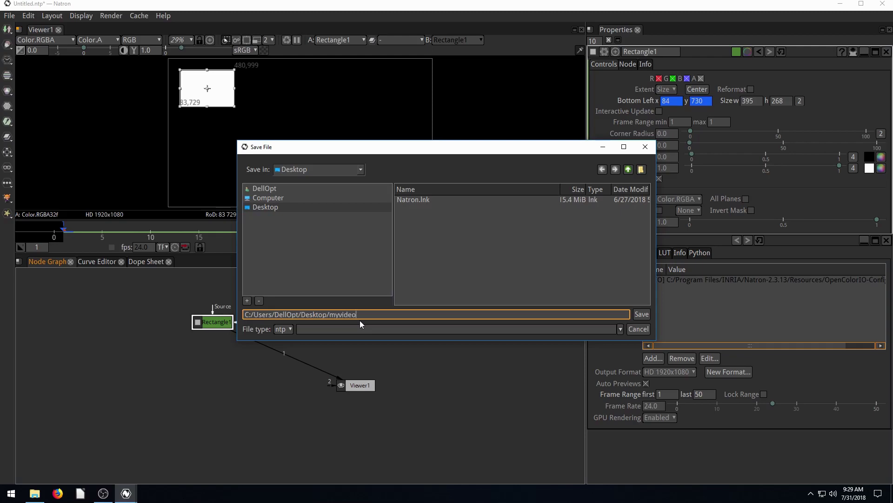
{"action": "key", "text": "Return"}
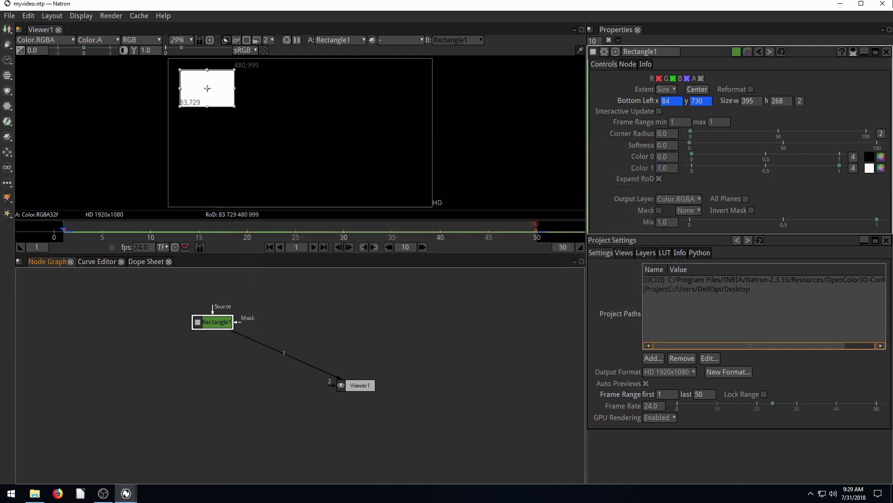
Minimize Natron, move the myvideo project icon onto the desktop and view its properties
{"action": "left_click", "coordinate": [841, 3]}
{"action": "left_click_drag", "start_coordinate": [163, 19], "coordinate": [657, 43]}
{"action": "left_click_drag", "start_coordinate": [23, 156], "coordinate": [168, 154]}
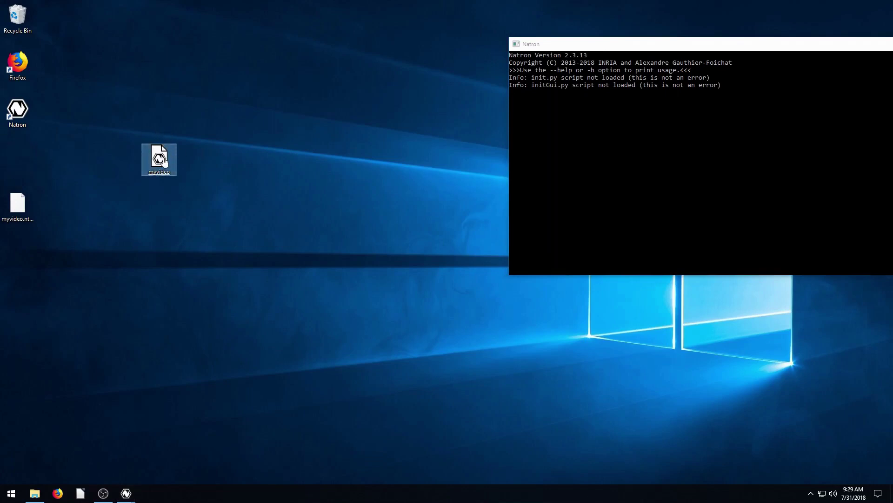
{"action": "right_click", "coordinate": [167, 157]}
{"action": "left_click", "coordinate": [200, 336]}
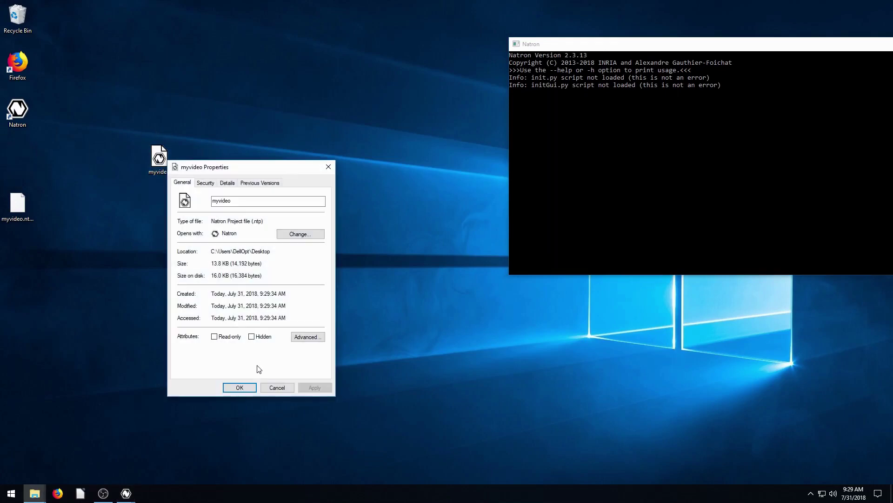
{"action": "left_click", "coordinate": [282, 389]}
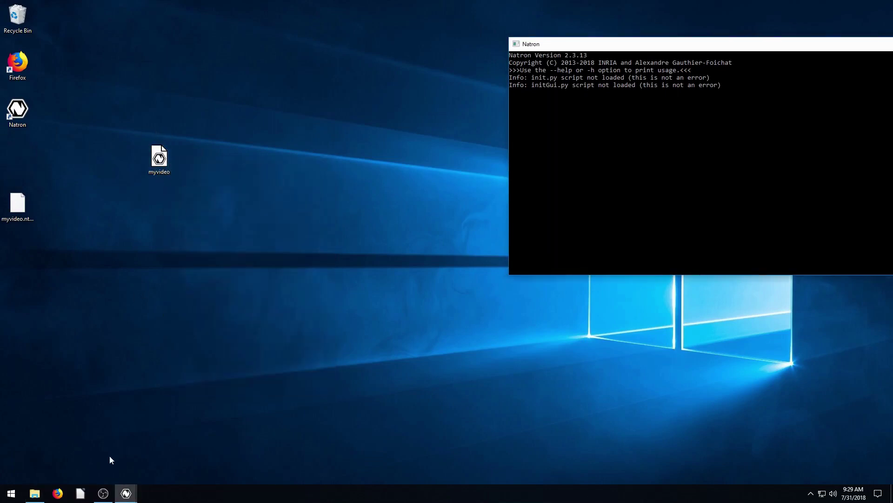
Restore the Natron window and nudge the Rectangle1 node
{"action": "mouse_move", "coordinate": [131, 500]}
{"action": "left_click", "coordinate": [149, 471]}
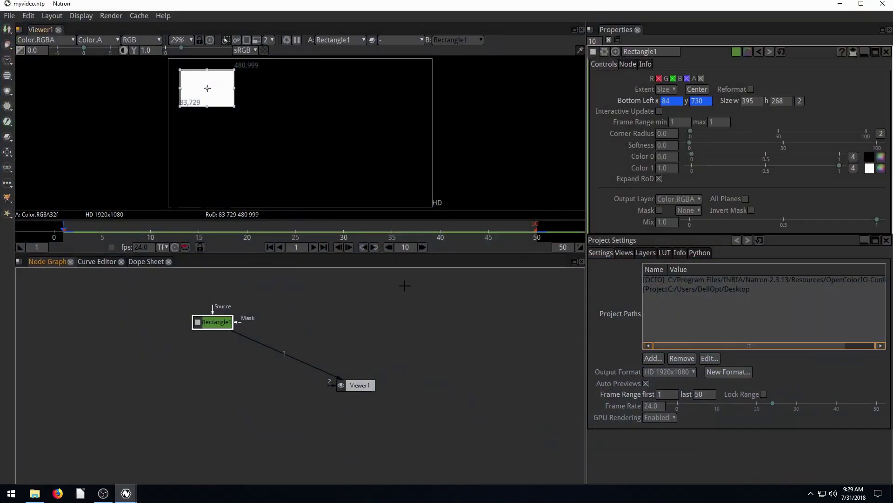
{"action": "left_click_drag", "start_coordinate": [227, 323], "coordinate": [233, 326]}
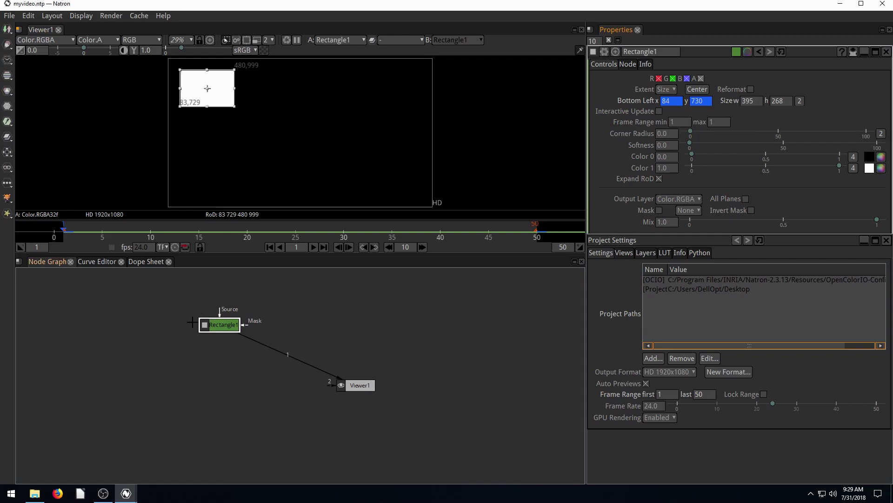
Minimize Natron again, shift the myvideo icon, and bring the myvideo.ntp window forward
{"action": "left_click", "coordinate": [840, 4]}
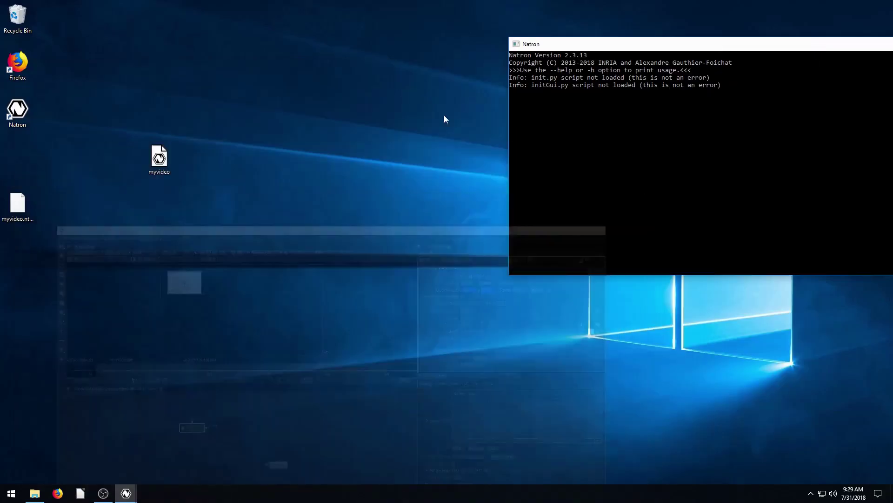
{"action": "left_click_drag", "start_coordinate": [159, 156], "coordinate": [174, 170]}
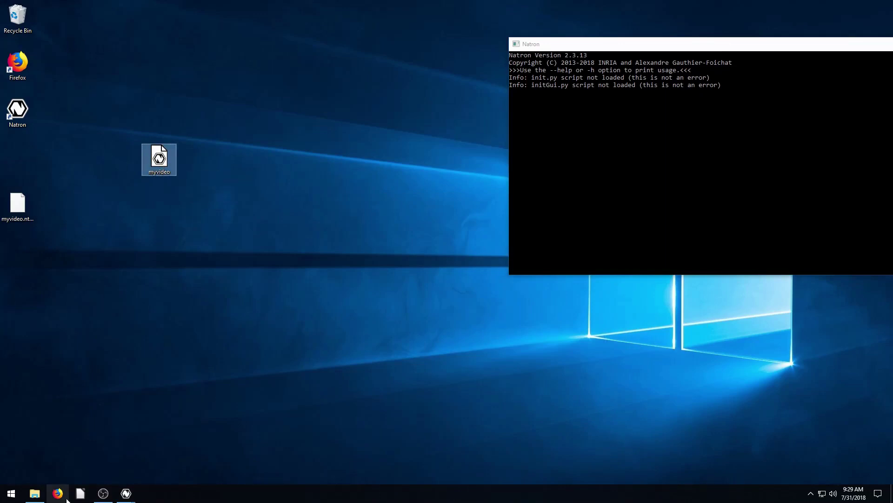
{"action": "left_click", "coordinate": [103, 493]}
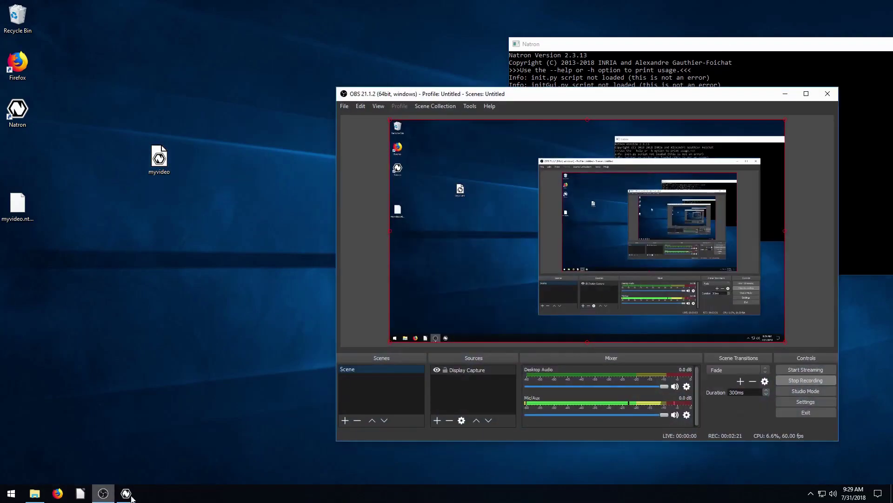
{"action": "left_click", "coordinate": [103, 493]}
{"action": "mouse_move", "coordinate": [126, 493]}
{"action": "left_click", "coordinate": [177, 449]}
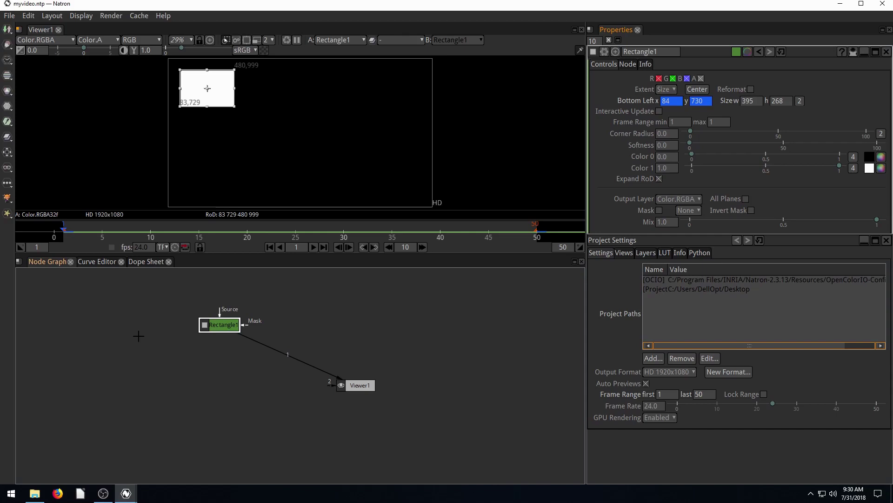
Play the animation to frame 31 and rearrange Viewer1 and Rectangle1 in the Node Graph
{"action": "left_click", "coordinate": [314, 250]}
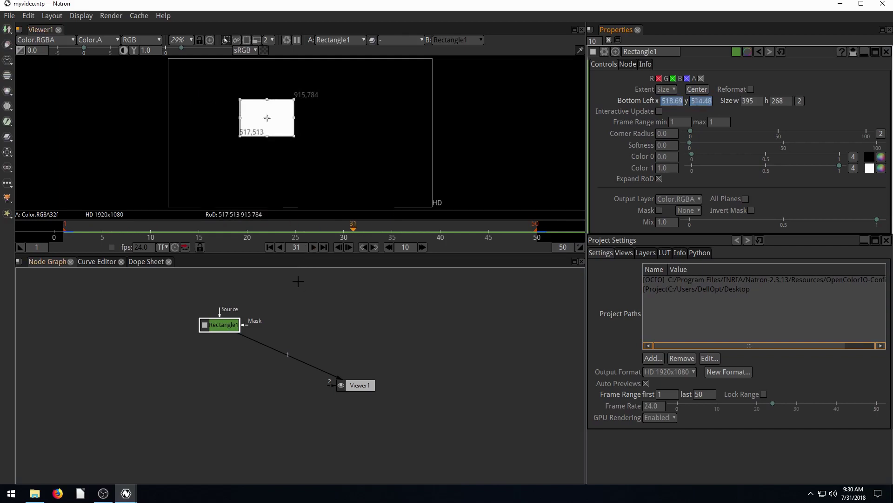
{"action": "left_click_drag", "start_coordinate": [344, 383], "coordinate": [316, 384]}
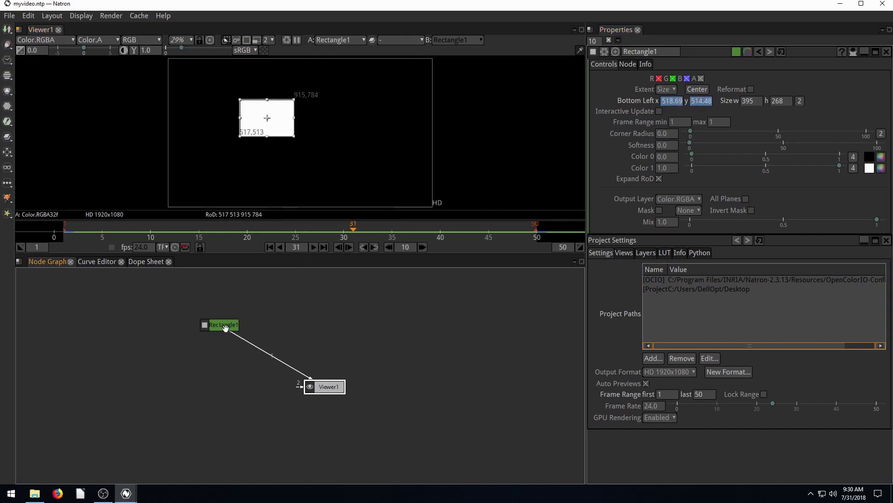
{"action": "left_click_drag", "start_coordinate": [224, 326], "coordinate": [211, 327]}
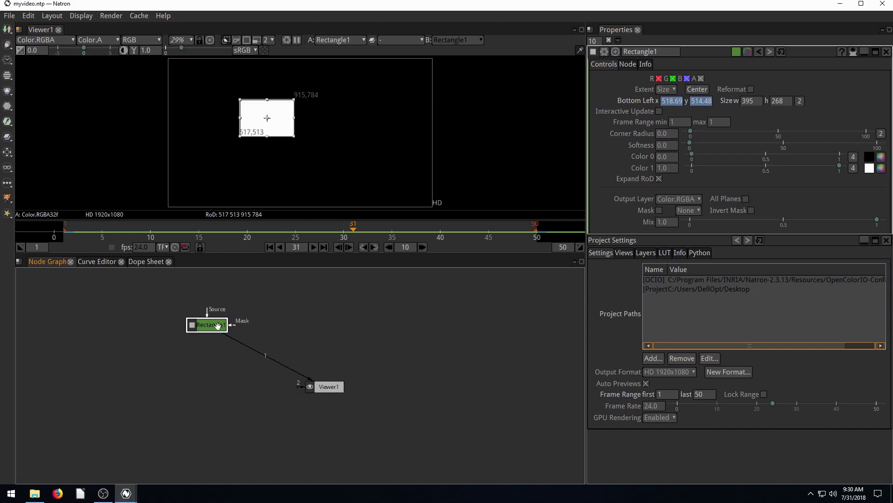
{"action": "left_click_drag", "start_coordinate": [326, 387], "coordinate": [328, 388]}
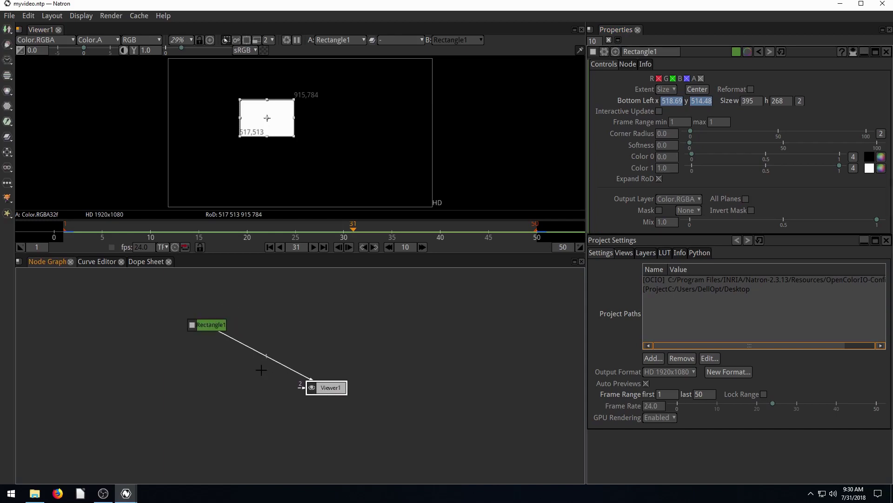
{"action": "left_click", "coordinate": [450, 302]}
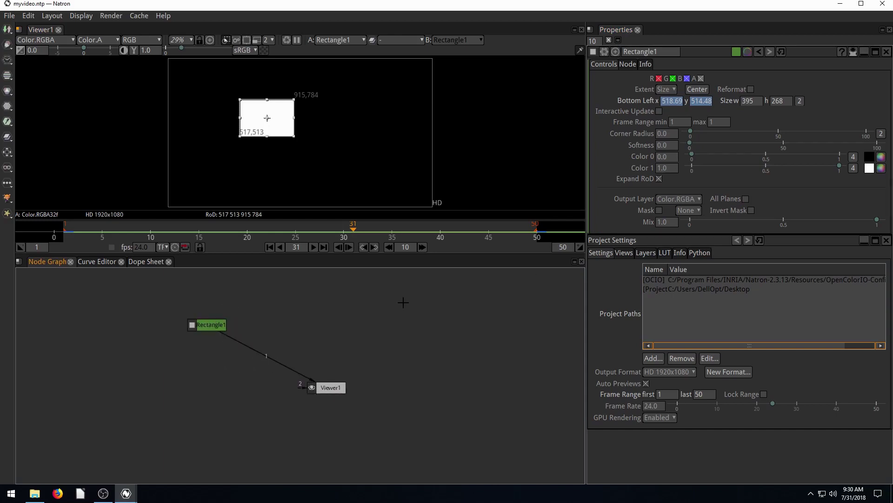
{"action": "left_click", "coordinate": [8, 30]}
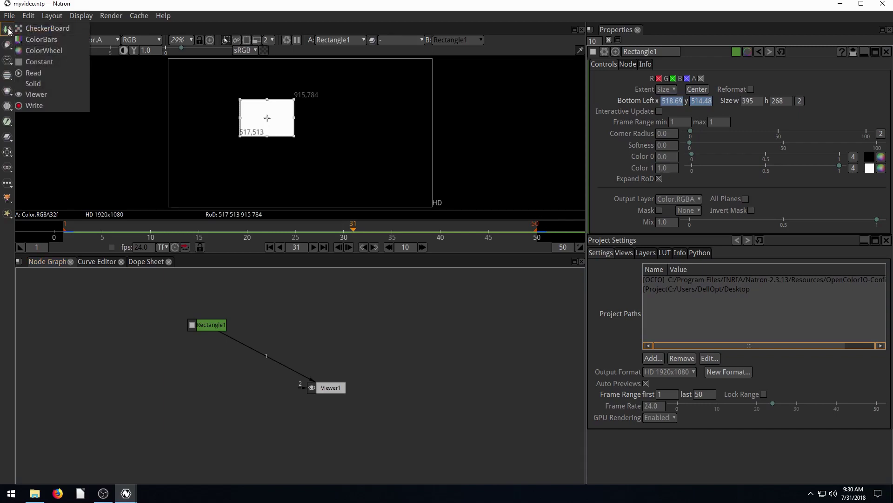
Add a Write node from the Image node list and move its save dialog aside
{"action": "left_click", "coordinate": [7, 31]}
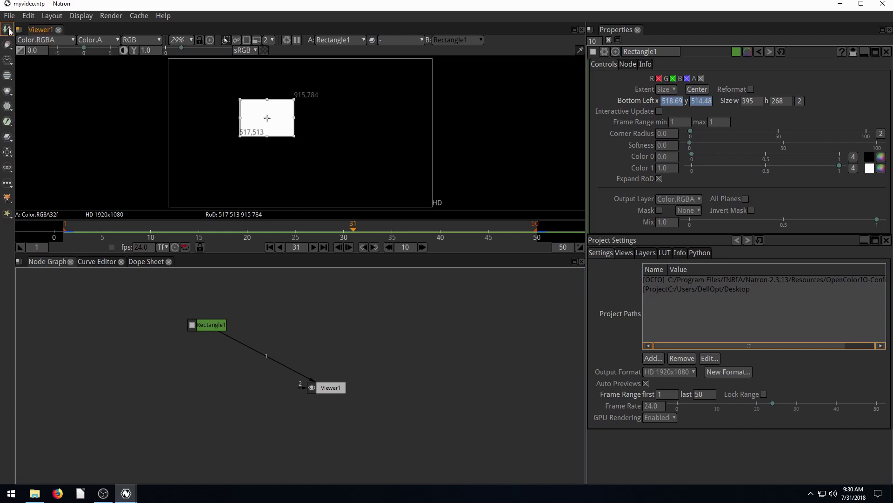
{"action": "left_click", "coordinate": [8, 31]}
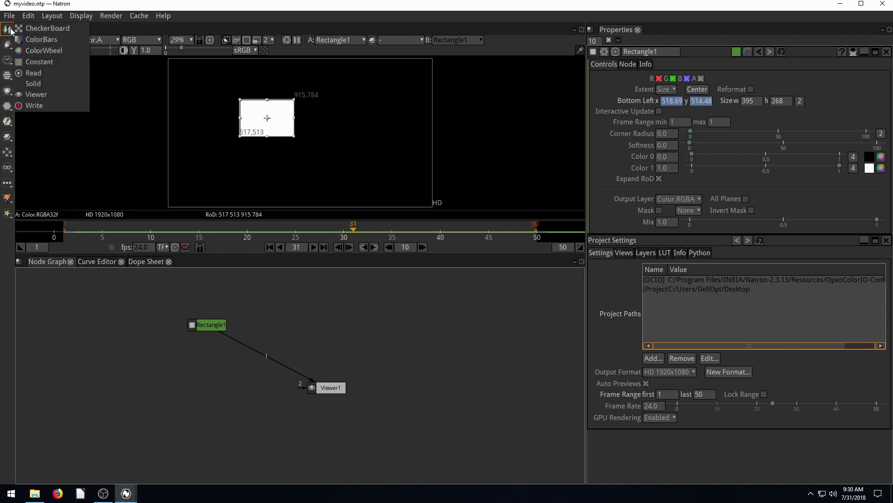
{"action": "left_click", "coordinate": [34, 105]}
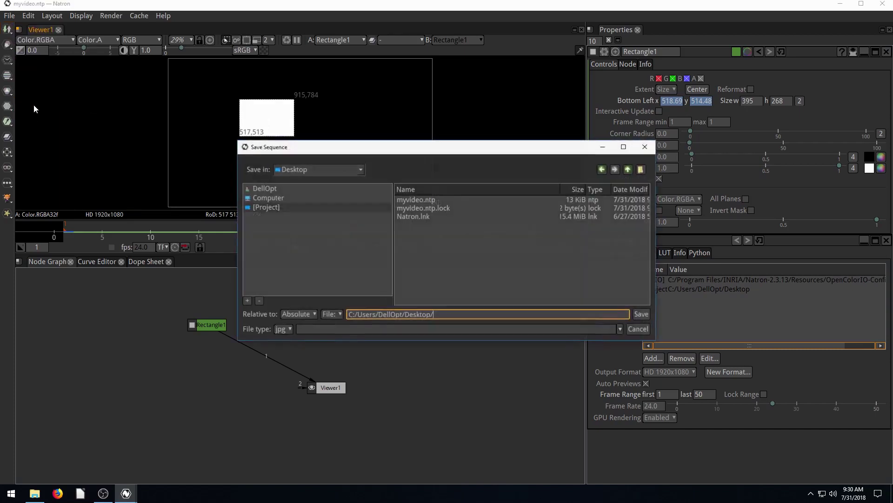
{"action": "left_click_drag", "start_coordinate": [363, 146], "coordinate": [325, 140]}
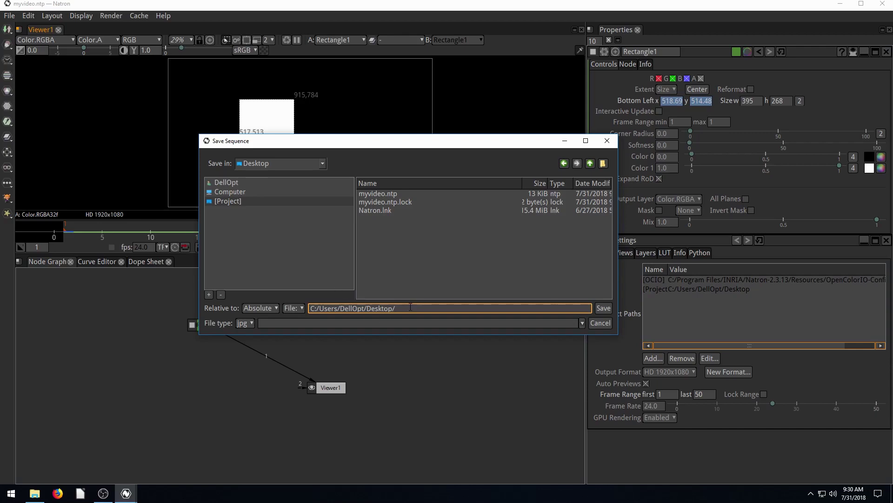
Enter the path C:/Users/DellOpt/Desktop/myvideo.mp4 with file type mp4, keeping File rather than Sequence
{"action": "type", "text": "video.mp4"}
{"action": "type", "text": "g"}
{"action": "type", "text": "mp4"}
{"action": "left_click", "coordinate": [405, 323]}
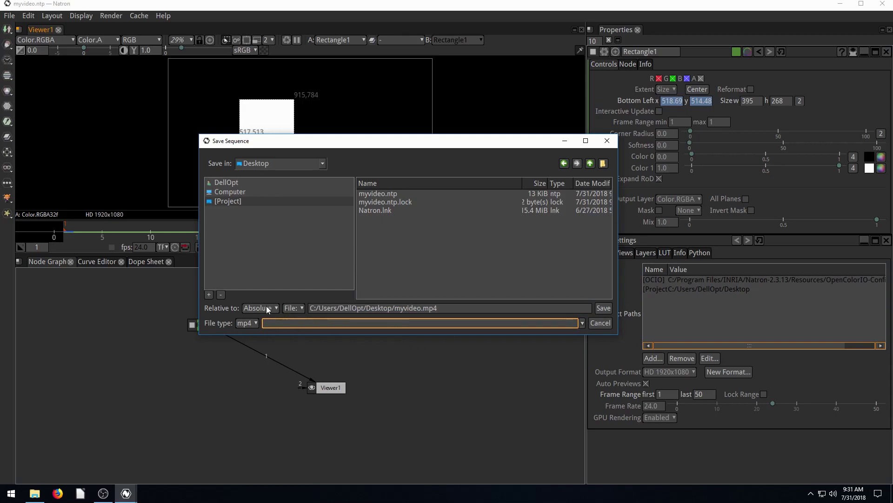
{"action": "left_click", "coordinate": [295, 308]}
{"action": "left_click", "coordinate": [301, 319]}
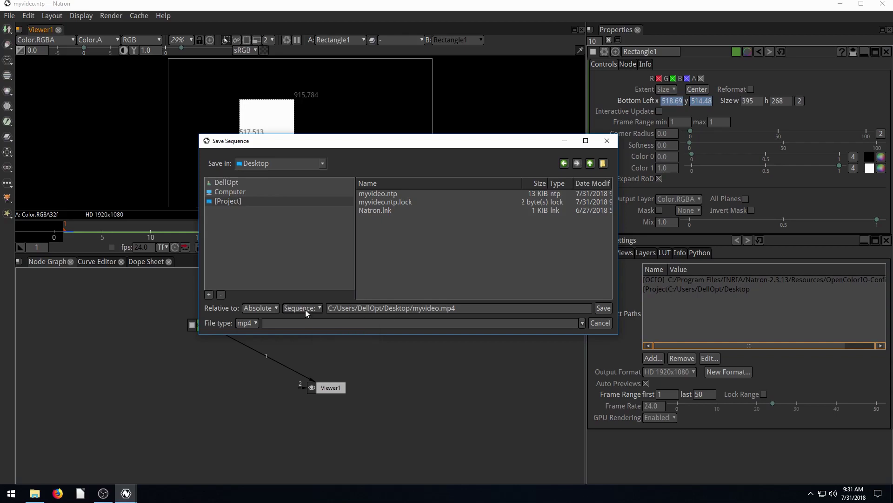
{"action": "left_click", "coordinate": [305, 309]}
{"action": "left_click", "coordinate": [294, 329]}
Delete the extra .mp4 extension from the path and confirm the Write1 output
{"action": "left_click", "coordinate": [445, 307]}
{"action": "left_click_drag", "start_coordinate": [439, 308], "coordinate": [482, 307]}
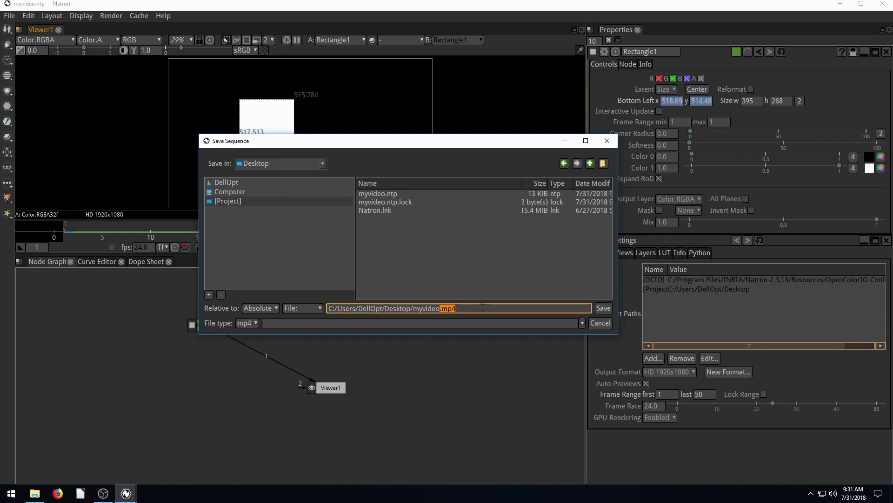
{"action": "key", "text": "BackSpace"}
{"action": "left_click", "coordinate": [443, 324]}
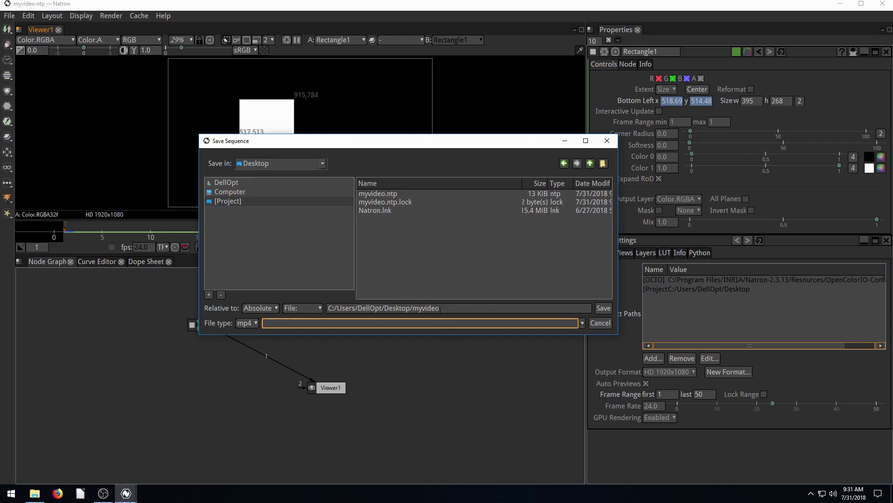
{"action": "left_click", "coordinate": [466, 310]}
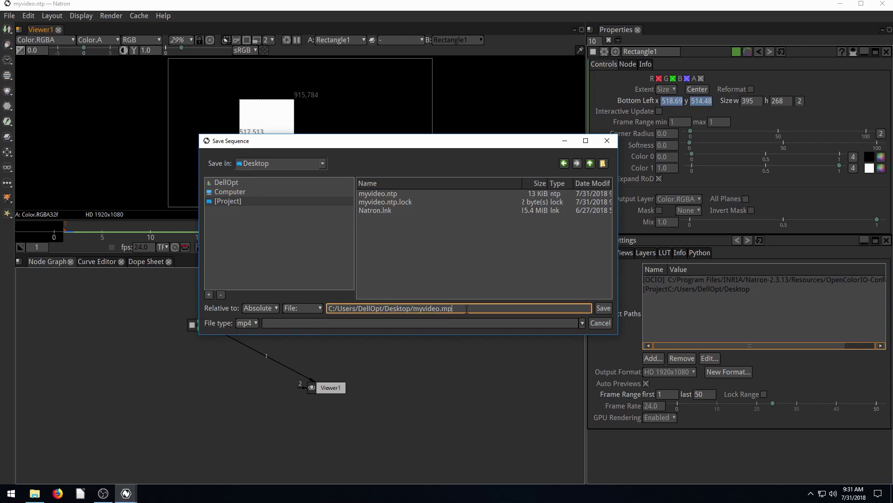
{"action": "left_click", "coordinate": [603, 308]}
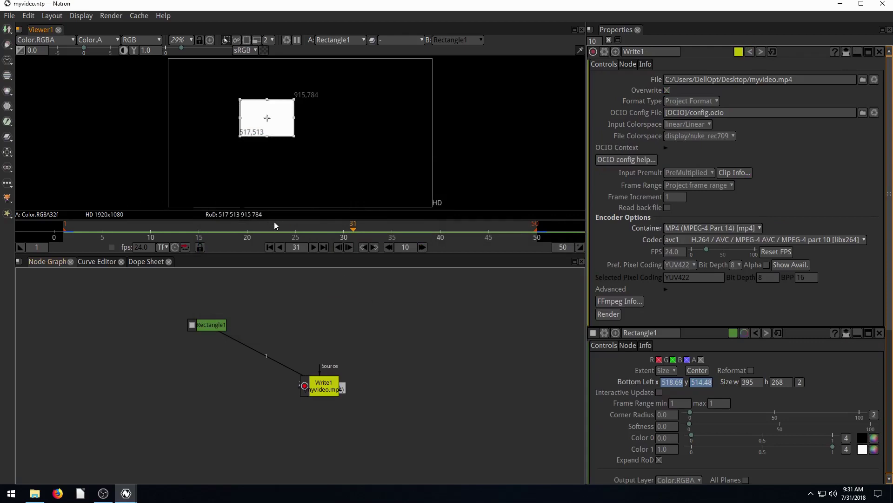
Rearrange Viewer1 and Write1 and make a first render attempt for myvideo.mp4
{"action": "mouse_move", "coordinate": [342, 388]}
{"action": "left_mouse_down"}
{"action": "mouse_move", "coordinate": [424, 310]}
{"action": "mouse_move", "coordinate": [235, 408]}
{"action": "mouse_move", "coordinate": [399, 329]}
{"action": "mouse_move", "coordinate": [368, 336]}
{"action": "left_mouse_up"}
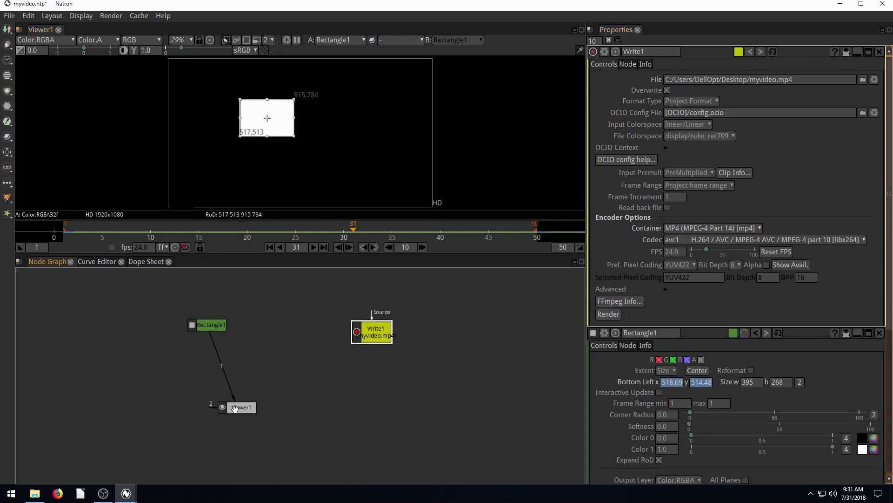
{"action": "left_click_drag", "start_coordinate": [235, 408], "coordinate": [291, 407]}
{"action": "left_click_drag", "start_coordinate": [374, 335], "coordinate": [378, 332]}
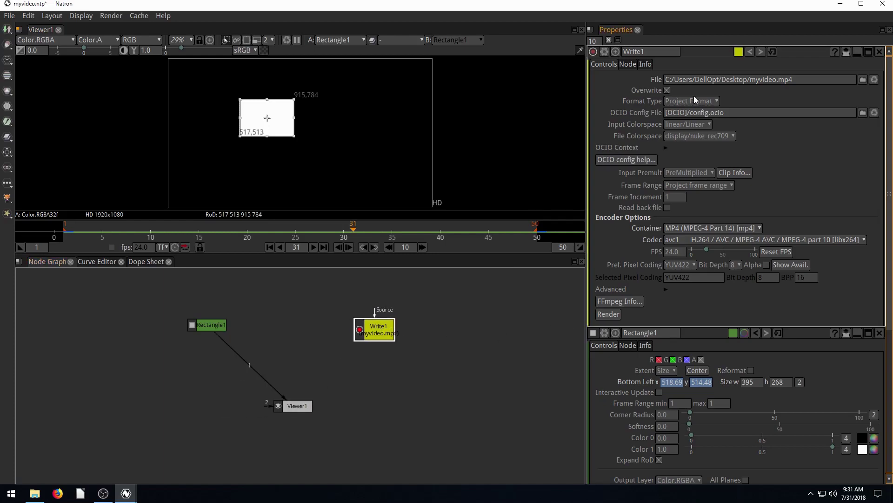
{"action": "left_click", "coordinate": [608, 315]}
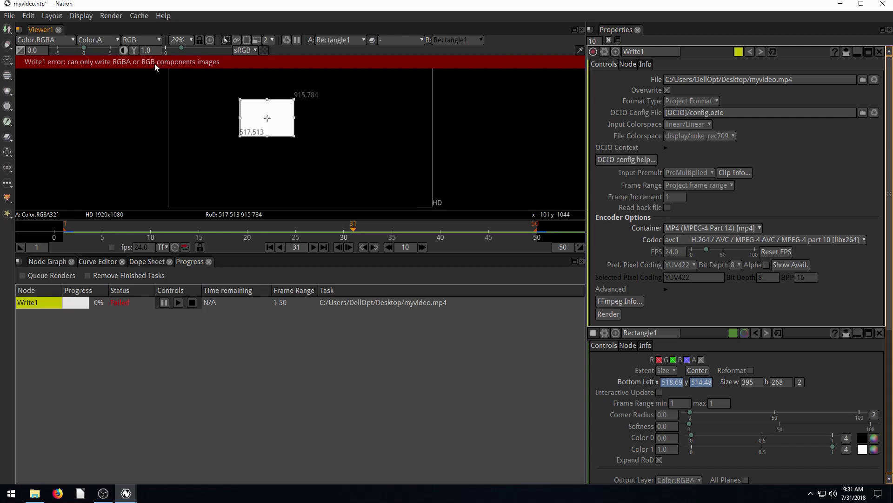
{"action": "left_click", "coordinate": [47, 261]}
Disconnect Rectangle1 from Viewer1 and connect it to Write1's Source input
{"action": "left_click_drag", "start_coordinate": [395, 334], "coordinate": [388, 333]}
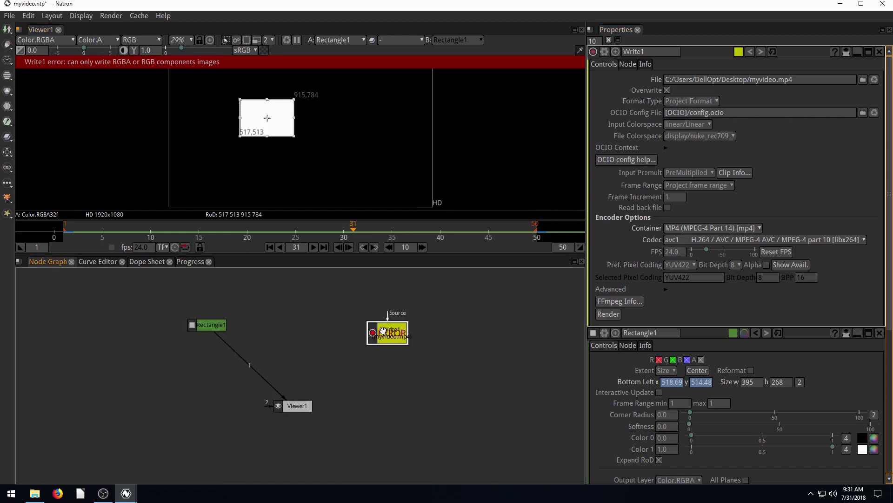
{"action": "left_click_drag", "start_coordinate": [205, 327], "coordinate": [199, 334]}
{"action": "left_click_drag", "start_coordinate": [375, 333], "coordinate": [390, 331]}
{"action": "left_click_drag", "start_coordinate": [284, 403], "coordinate": [307, 412]}
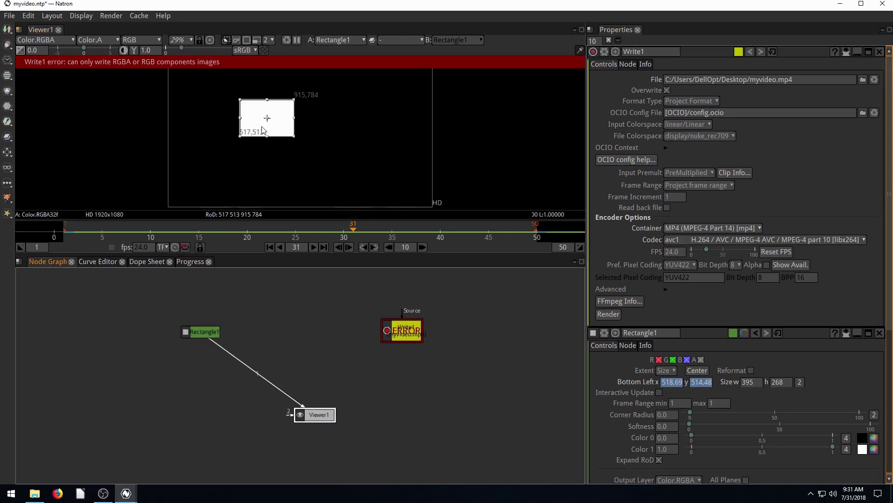
{"action": "left_click_drag", "start_coordinate": [269, 381], "coordinate": [203, 390]}
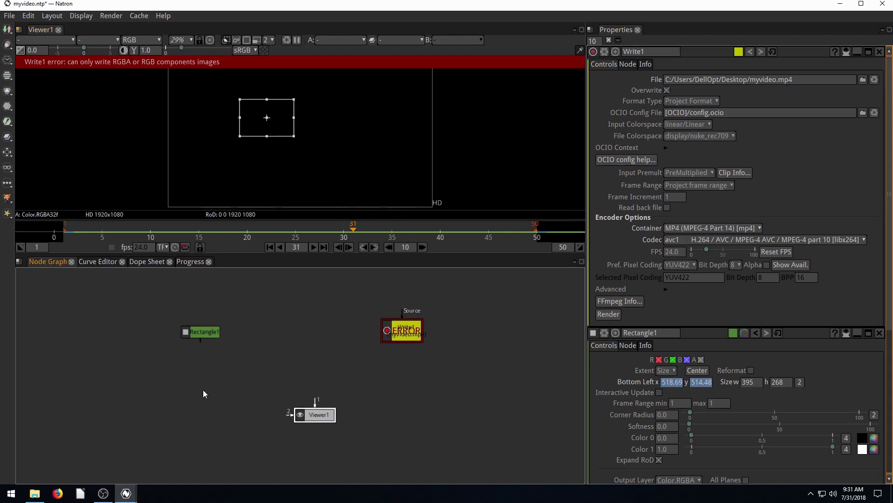
{"action": "left_click", "coordinate": [203, 334]}
{"action": "left_click_drag", "start_coordinate": [201, 345], "coordinate": [402, 331]}
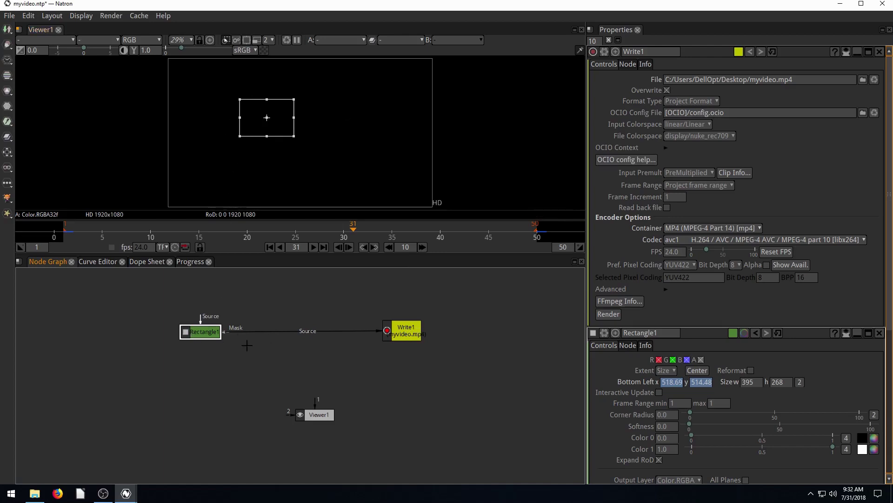
Reconnect Rectangle1 to Write1, render frames 1–50 to myvideo.mp4, and minimize Natron
{"action": "left_click_drag", "start_coordinate": [231, 331], "coordinate": [316, 404]}
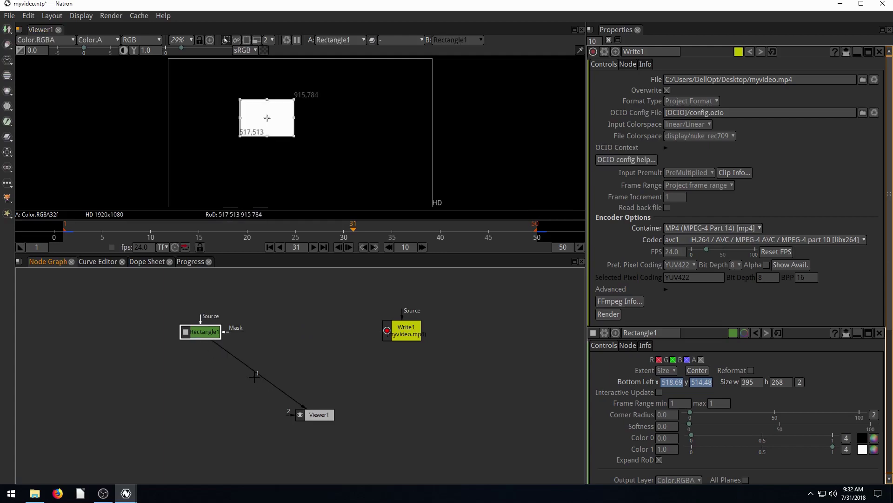
{"action": "left_click_drag", "start_coordinate": [254, 372], "coordinate": [215, 388]}
{"action": "left_click_drag", "start_coordinate": [201, 343], "coordinate": [400, 331]}
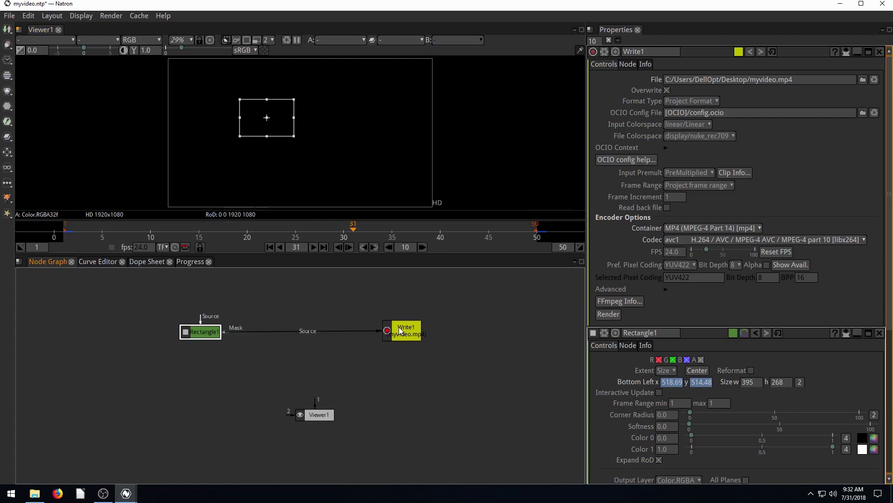
{"action": "left_click", "coordinate": [608, 315]}
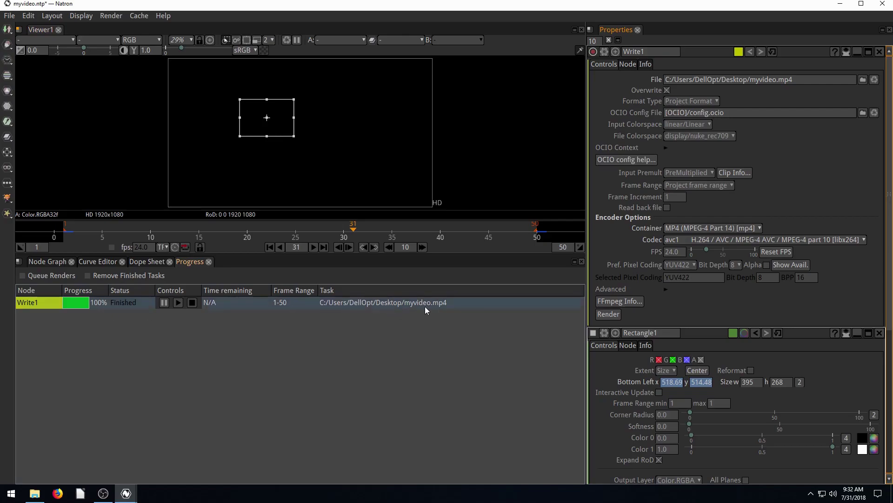
{"action": "left_click", "coordinate": [841, 4]}
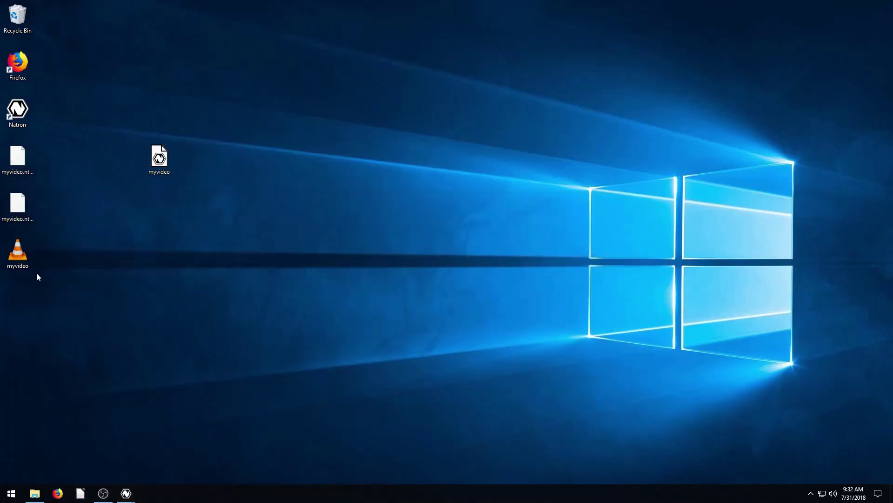
Play the rendered myvideo.mp4 in VLC, then return to the Natron window
{"action": "double_click", "coordinate": [19, 261]}
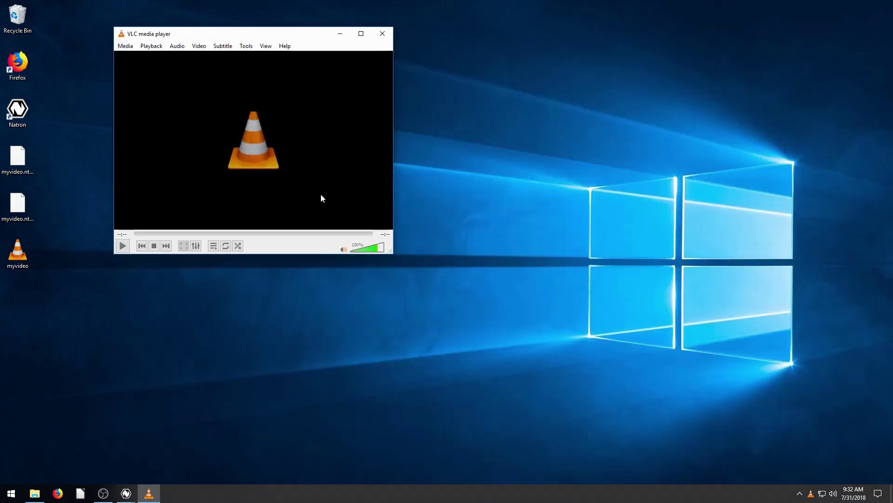
{"action": "left_click", "coordinate": [122, 246]}
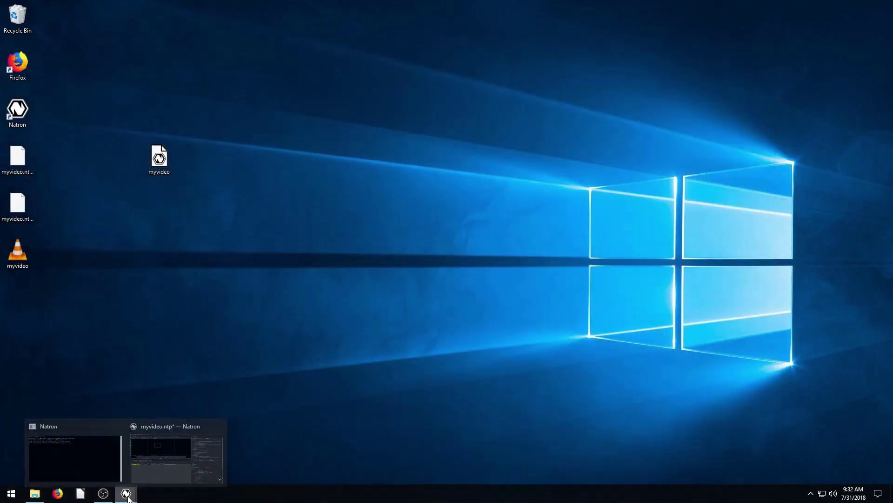
{"action": "left_click", "coordinate": [154, 457]}
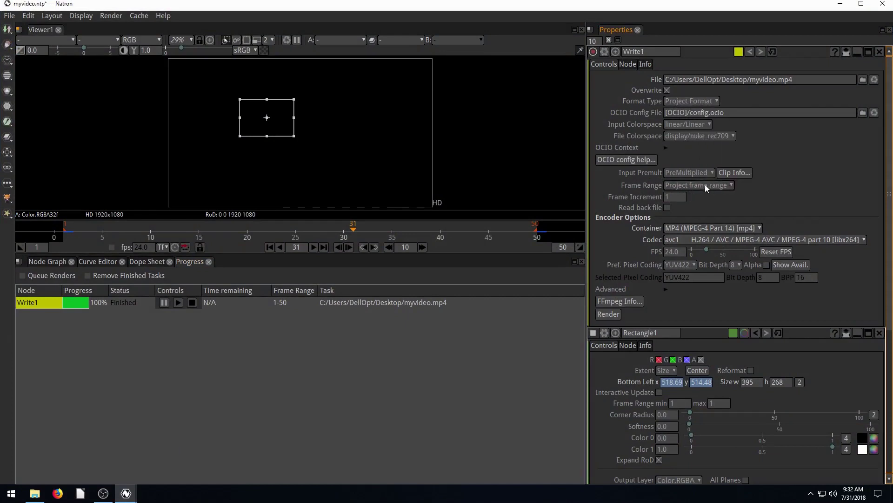
Browse Write1's output file, try Sequence naming, switch back to single File, and cancel
{"action": "left_click", "coordinate": [863, 80]}
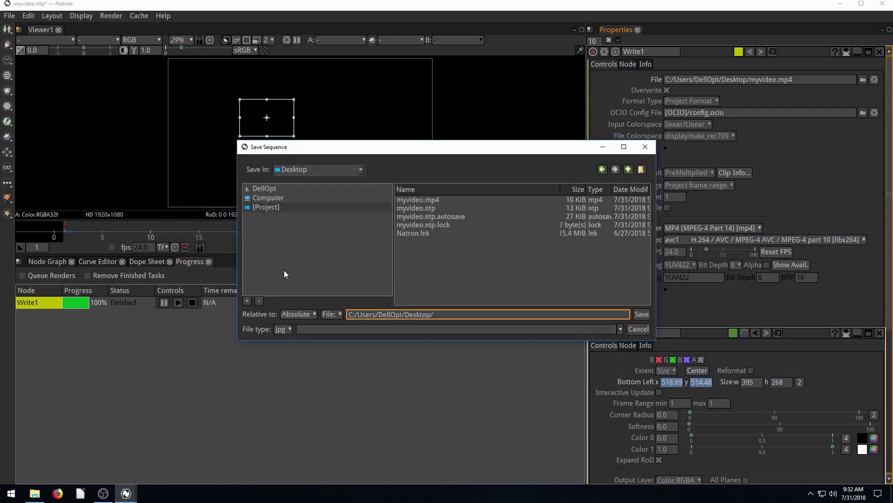
{"action": "left_click", "coordinate": [332, 314]}
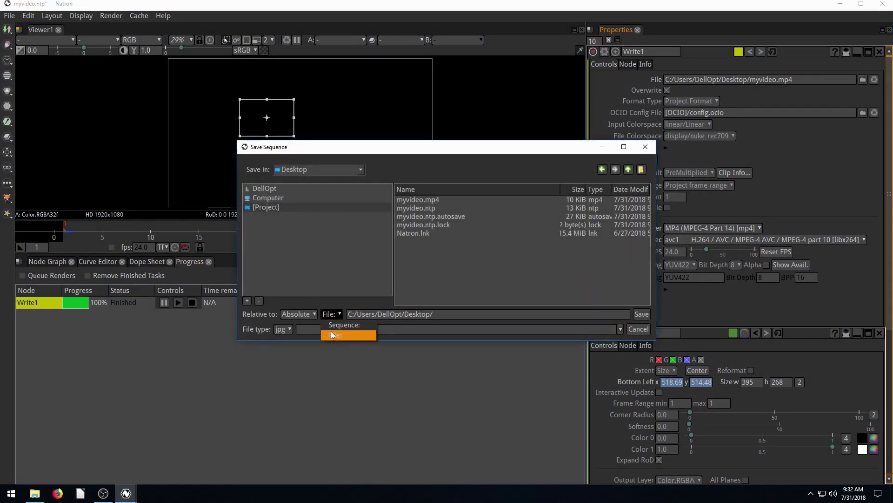
{"action": "left_click", "coordinate": [332, 324]}
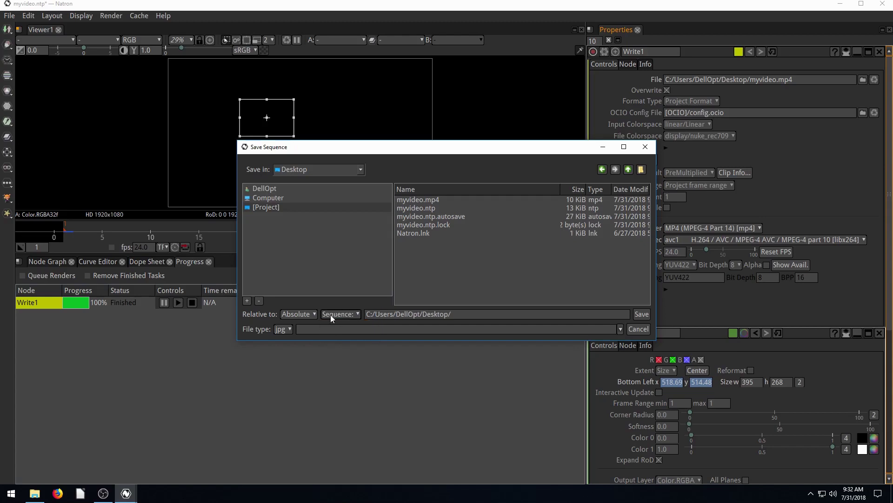
{"action": "left_click", "coordinate": [331, 315]}
{"action": "left_click", "coordinate": [334, 334]}
{"action": "left_click", "coordinate": [638, 329]}
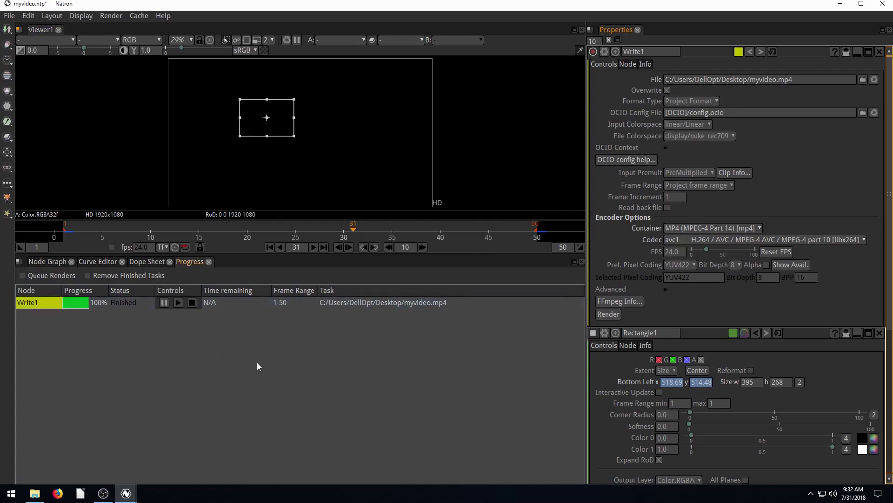
Float and close the render progress panel, then select and nudge Write1 in the node graph
{"action": "left_click", "coordinate": [43, 262]}
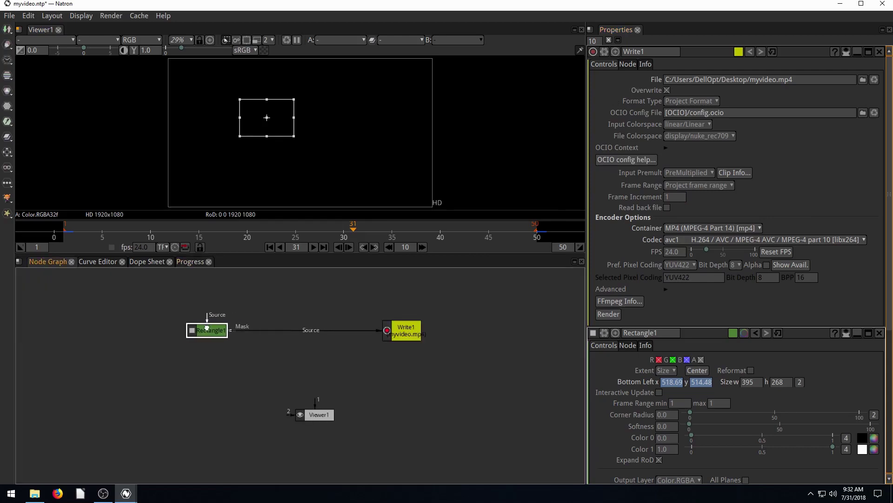
{"action": "left_click", "coordinate": [191, 262]}
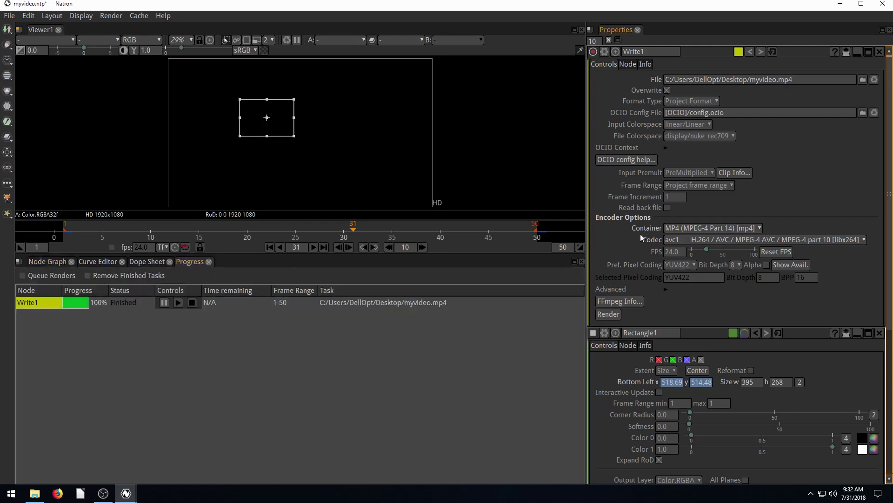
{"action": "left_click_drag", "start_coordinate": [188, 261], "coordinate": [668, 31]}
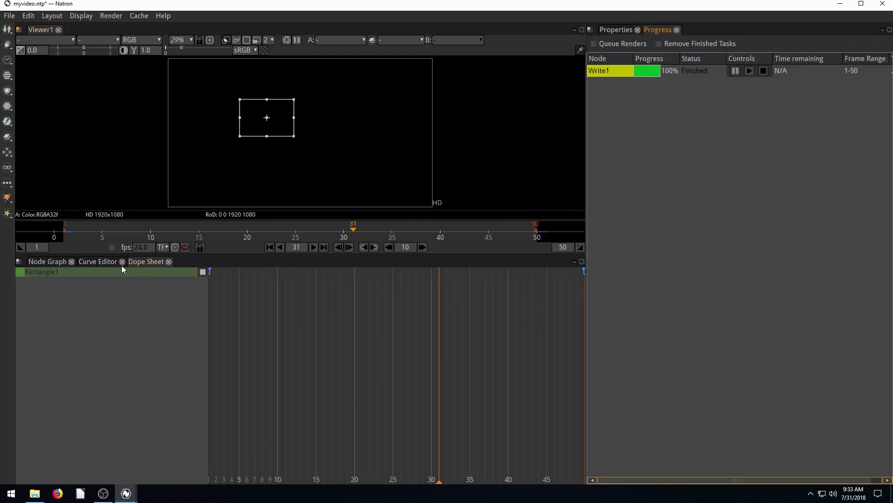
{"action": "left_click", "coordinate": [97, 261]}
{"action": "left_click", "coordinate": [142, 261]}
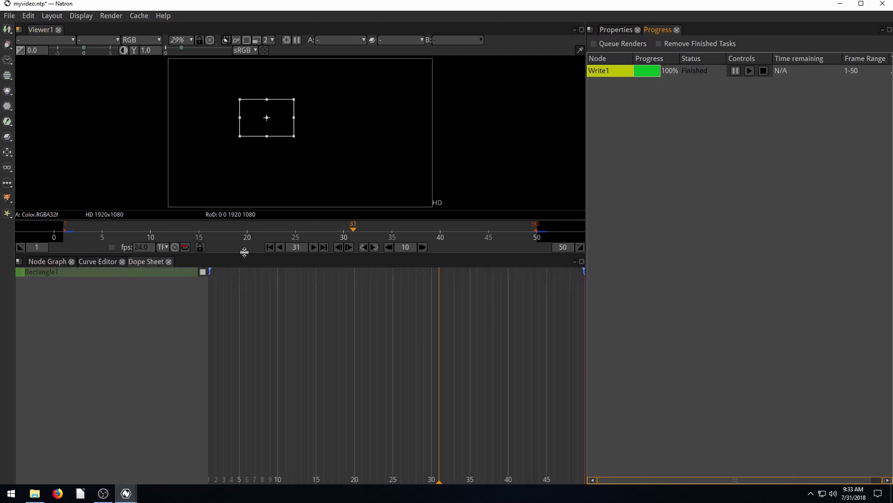
{"action": "left_click", "coordinate": [677, 30]}
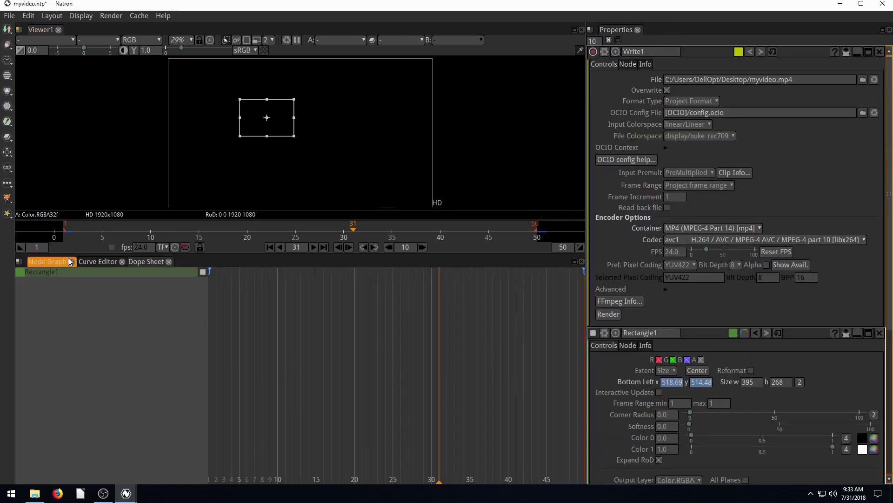
{"action": "left_click", "coordinate": [43, 263]}
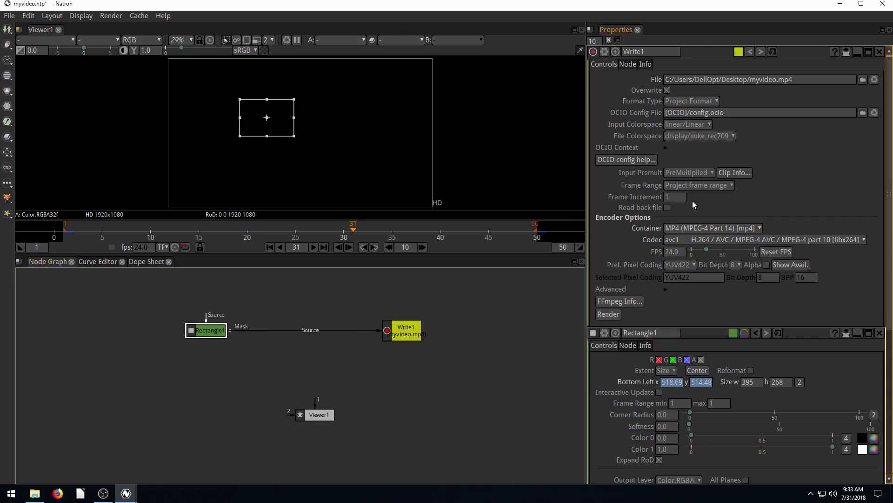
{"action": "left_click_drag", "start_coordinate": [409, 332], "coordinate": [424, 332]}
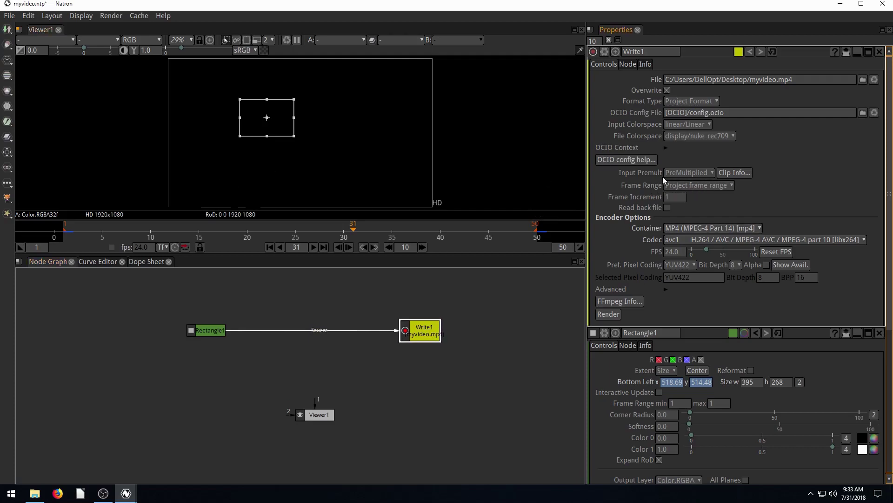
Set Write1's Frame Range to Manual with First Frame 10 and Last Frame 44
{"action": "left_click", "coordinate": [679, 186]}
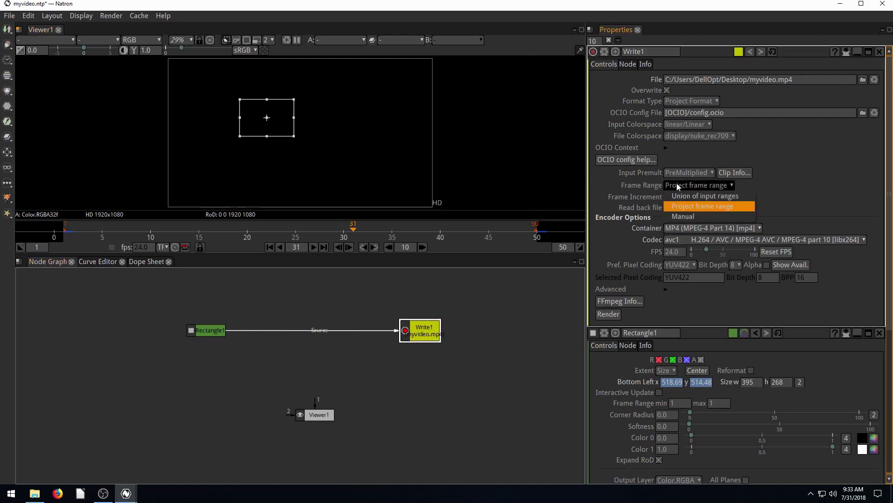
{"action": "left_click", "coordinate": [687, 216]}
{"action": "left_click", "coordinate": [677, 199]}
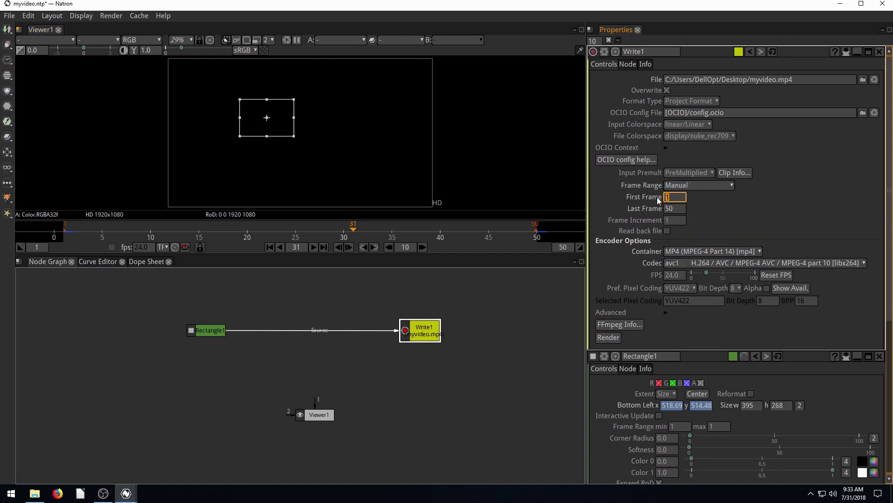
{"action": "left_click", "coordinate": [673, 209]}
{"action": "key", "text": "Return"}
Render frames 10–44 to myvideo.mp4, minimize Natron, and open the rendered myvideo file
{"action": "left_click", "coordinate": [607, 338]}
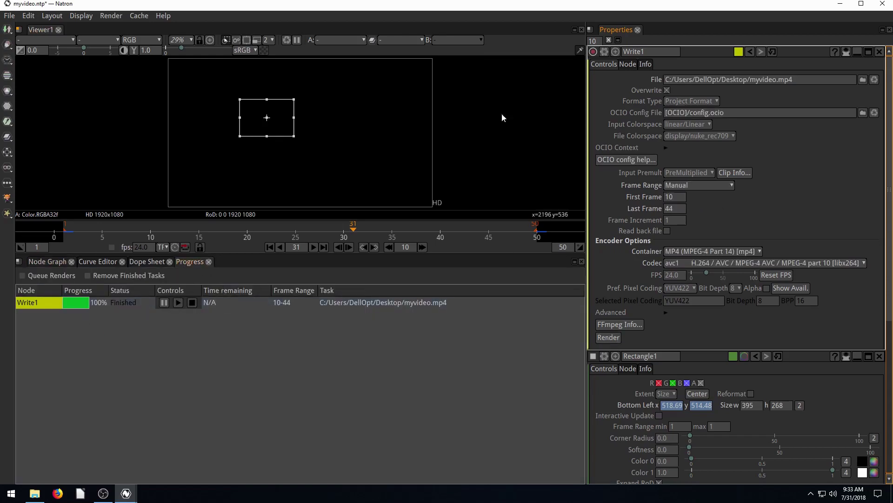
{"action": "left_click", "coordinate": [842, 6]}
{"action": "double_click", "coordinate": [18, 251]}
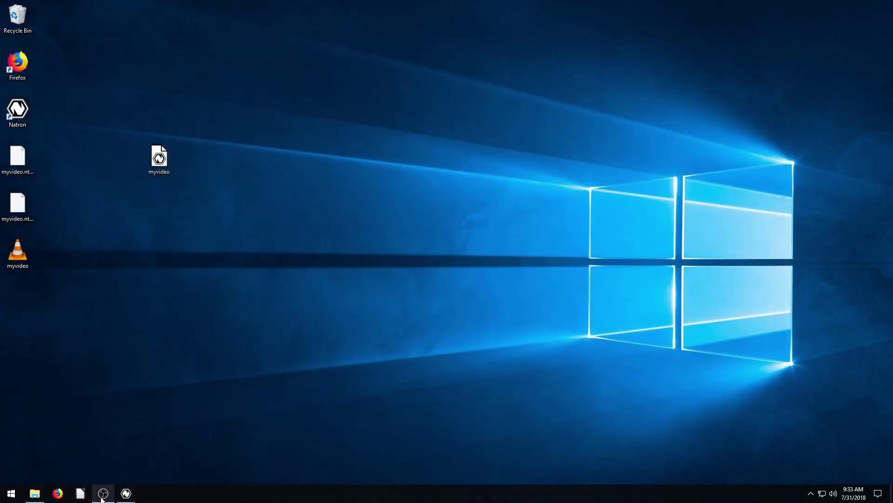
Bring the Natron myvideo.ntp project window back to the front from the taskbar
{"action": "mouse_move", "coordinate": [138, 481]}
{"action": "left_click", "coordinate": [162, 437]}
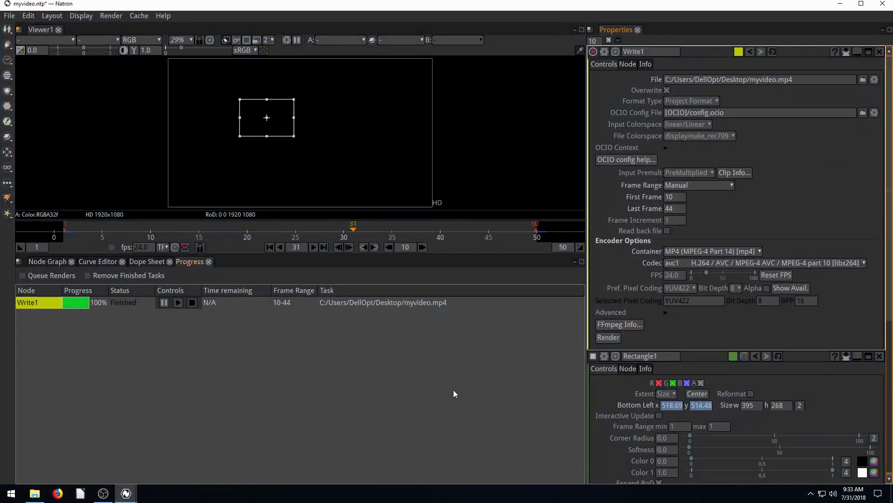
Unlink Rectangle1 from Write1 and connect it to Viewer1 input 1 to preview the rectangle
{"action": "scroll", "coordinate": [628, 353], "scroll_direction": "down", "scroll_amount": 5}
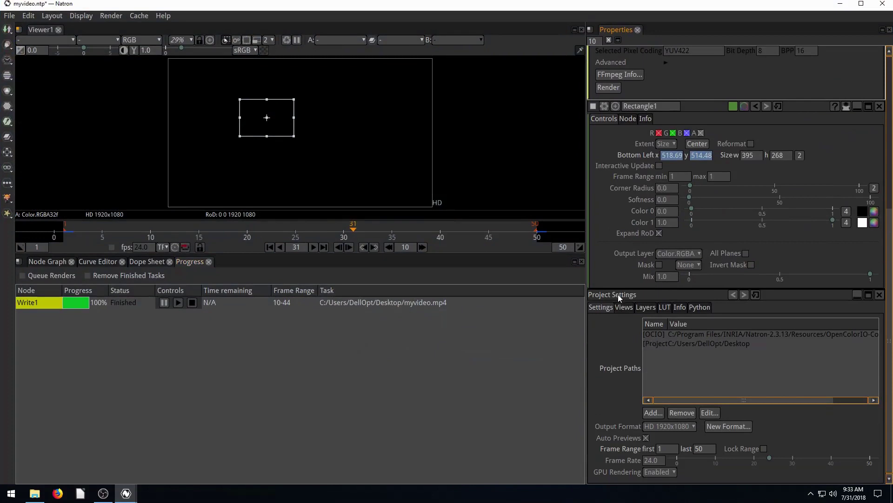
{"action": "left_click", "coordinate": [41, 262]}
{"action": "left_click_drag", "start_coordinate": [343, 333], "coordinate": [302, 349]}
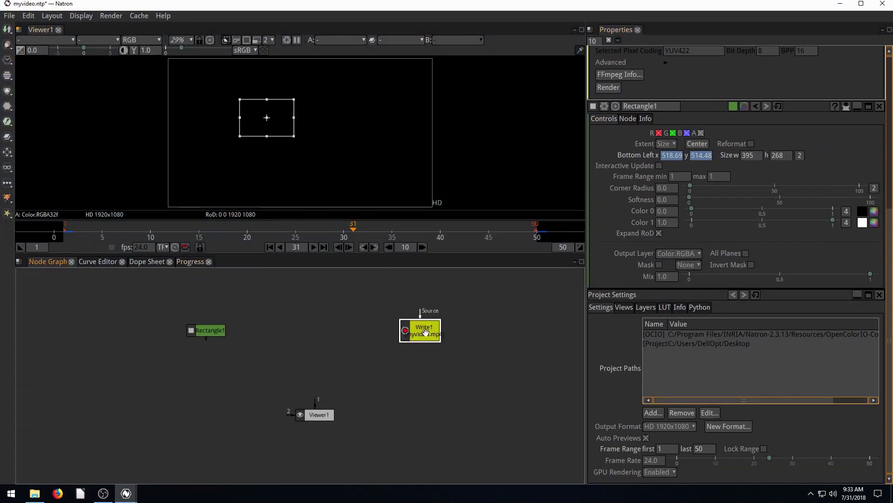
{"action": "left_click", "coordinate": [333, 326]}
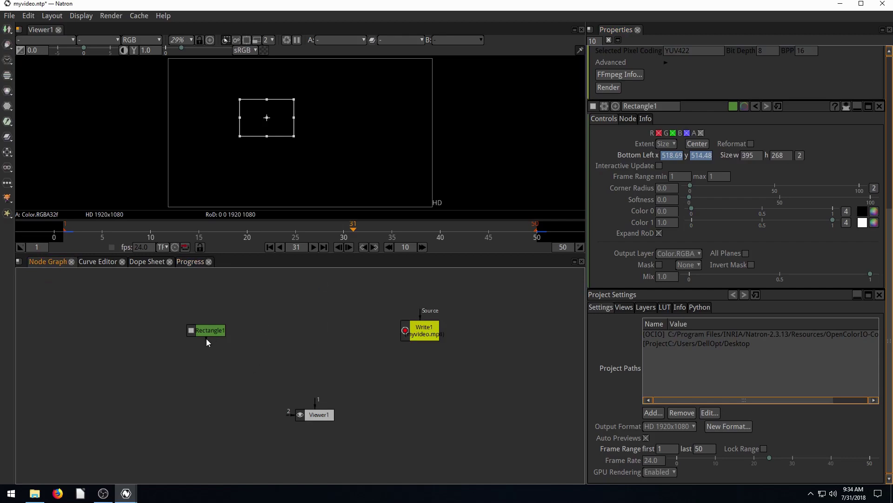
{"action": "left_click_drag", "start_coordinate": [208, 342], "coordinate": [312, 409]}
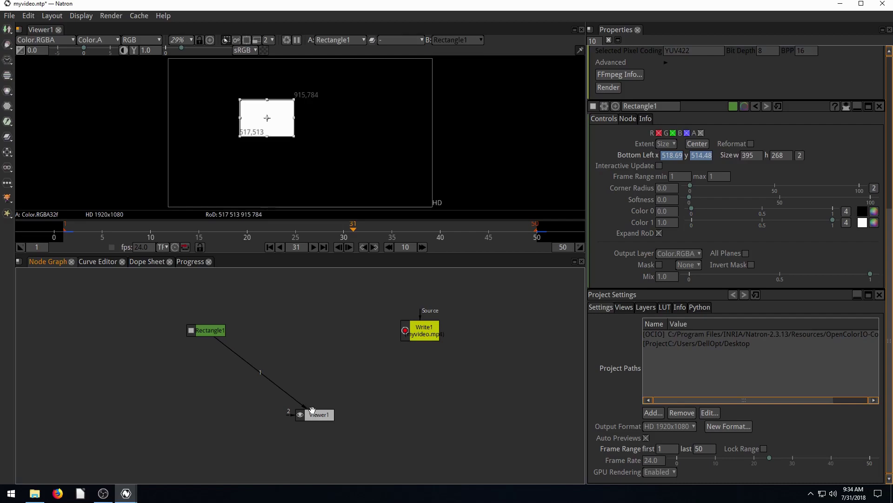
Set the project frame rate to 60 fps and preview the animation playback
{"action": "left_click", "coordinate": [270, 247]}
{"action": "left_click", "coordinate": [651, 461]}
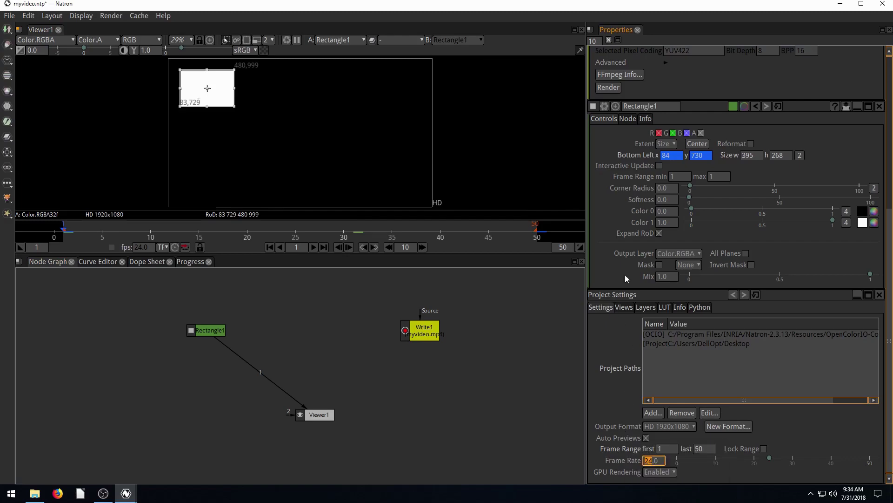
{"action": "scroll", "coordinate": [625, 275], "scroll_direction": "up", "scroll_amount": 5}
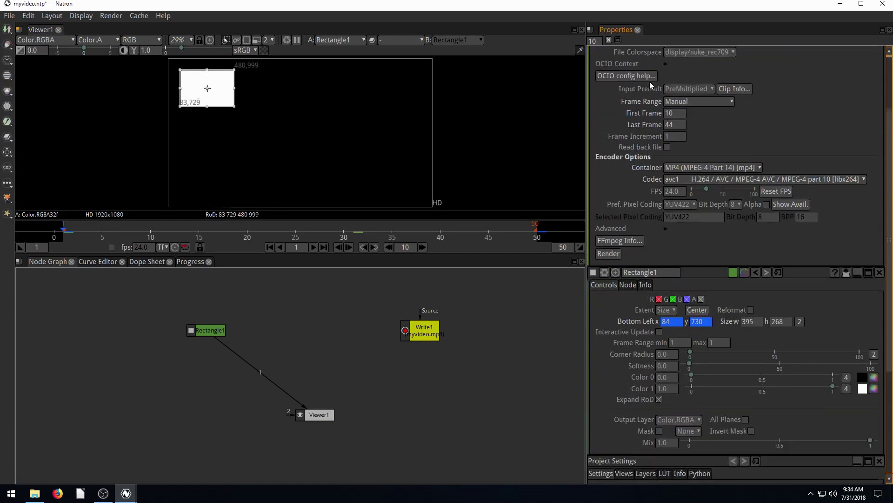
{"action": "scroll", "coordinate": [655, 260], "scroll_direction": "down", "scroll_amount": 5}
{"action": "scroll", "coordinate": [663, 237], "scroll_direction": "down", "scroll_amount": 1}
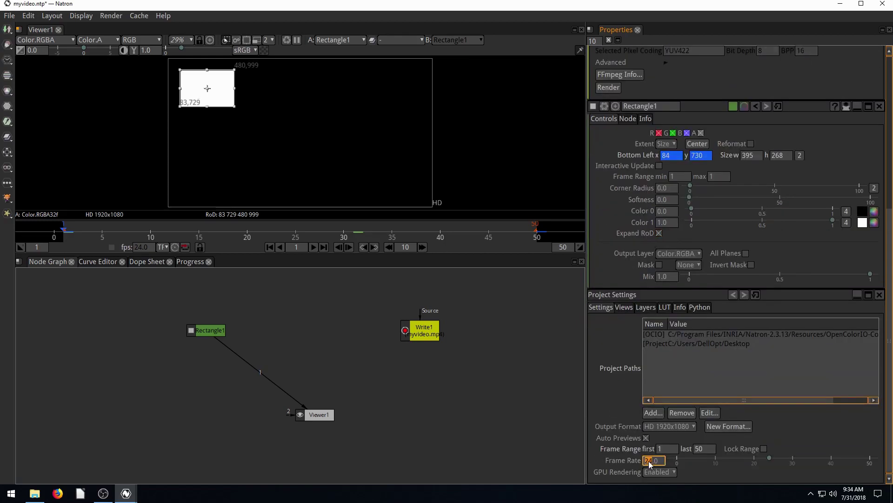
{"action": "type", "text": "6"}
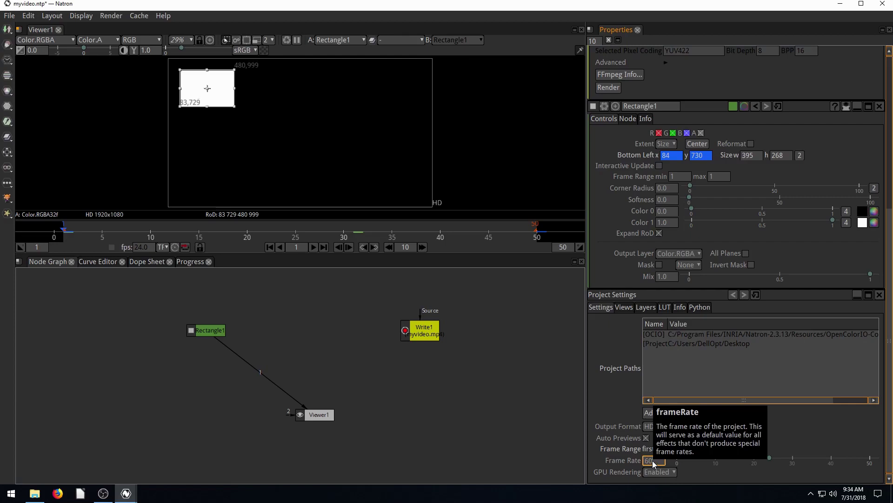
{"action": "type", "text": "0"}
{"action": "key", "text": "Return"}
{"action": "left_click", "coordinate": [313, 247]}
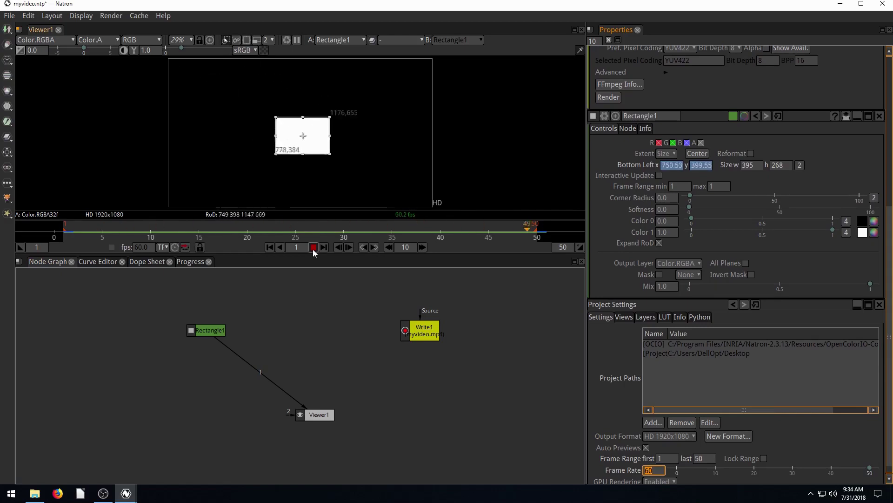
{"action": "left_click", "coordinate": [314, 249]}
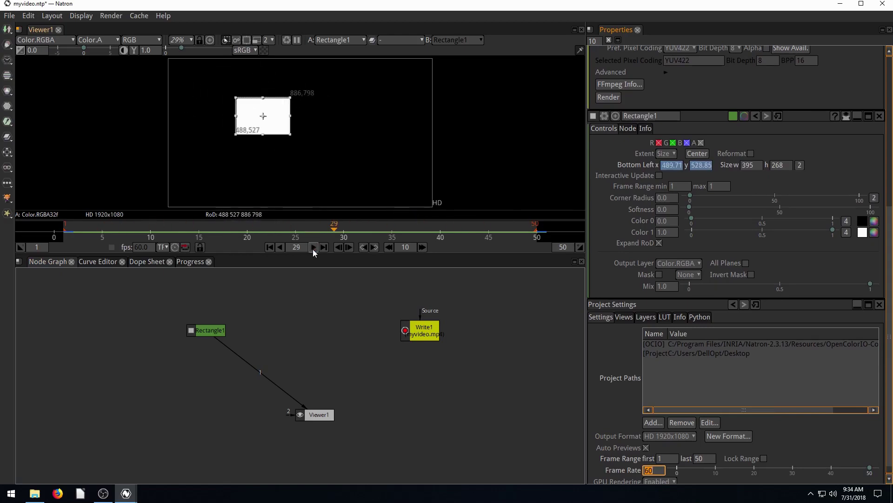
Try 30 and 24 fps frame rates with playback, then confirm 60 fps
{"action": "left_click", "coordinate": [269, 247]}
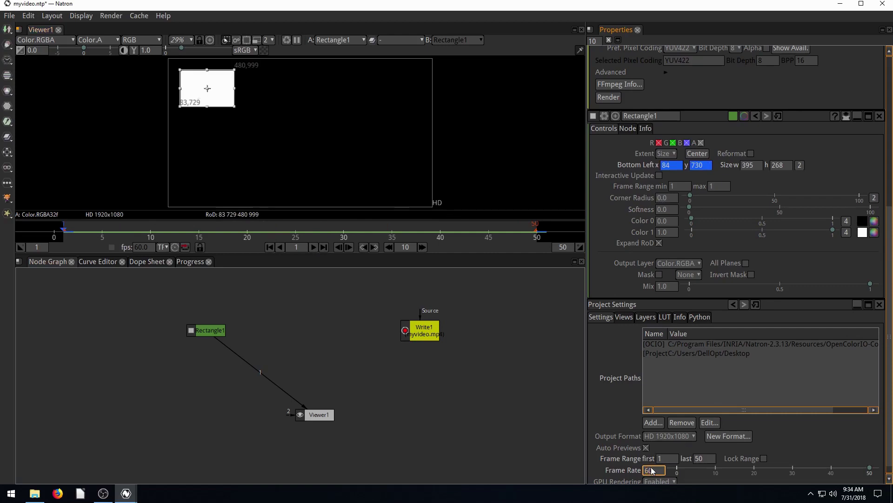
{"action": "double_click", "coordinate": [657, 470]}
{"action": "type", "text": "30"}
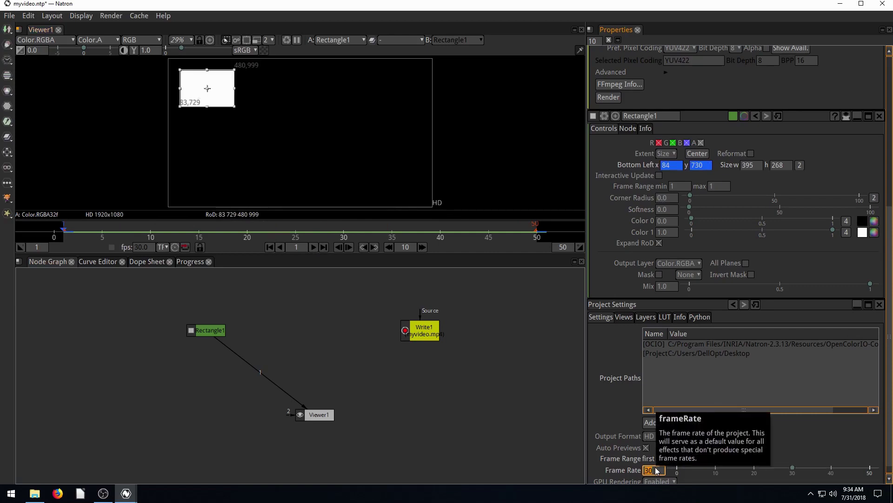
{"action": "left_click", "coordinate": [313, 247]}
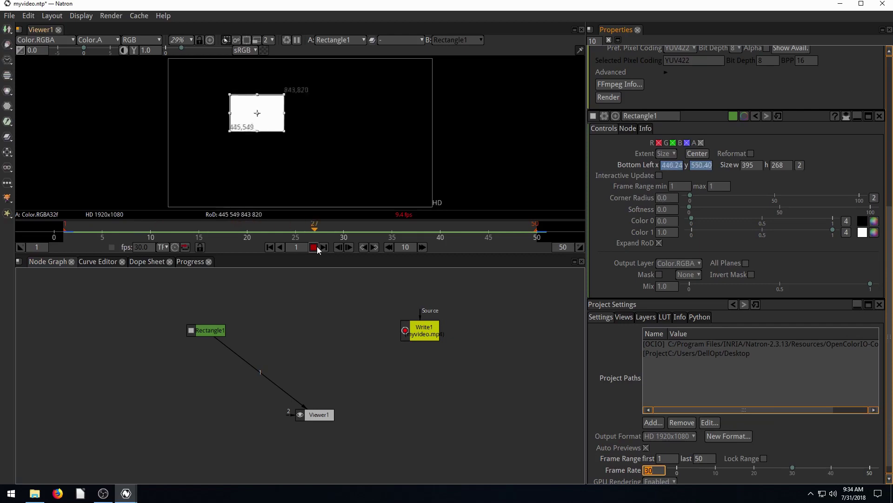
{"action": "left_click", "coordinate": [313, 247]}
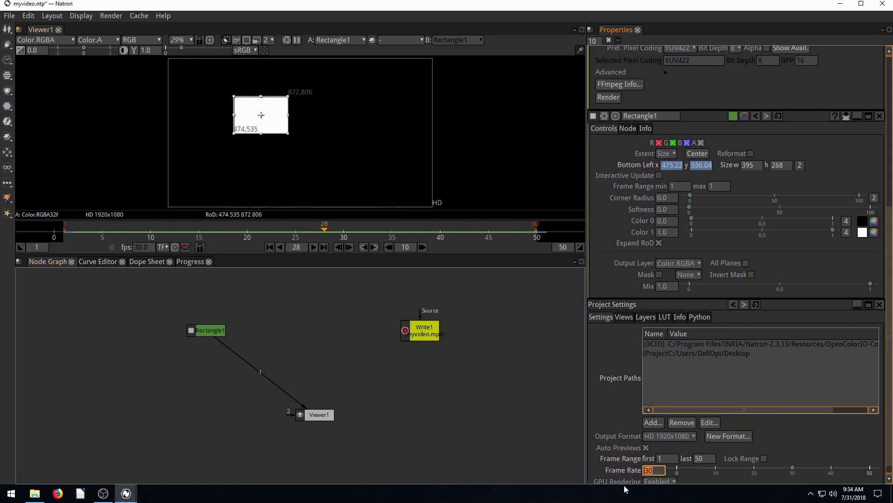
{"action": "left_click", "coordinate": [654, 471]}
{"action": "type", "text": "24"}
{"action": "key", "text": "Return"}
{"action": "scroll", "coordinate": [654, 471], "scroll_direction": "down", "scroll_amount": 1}
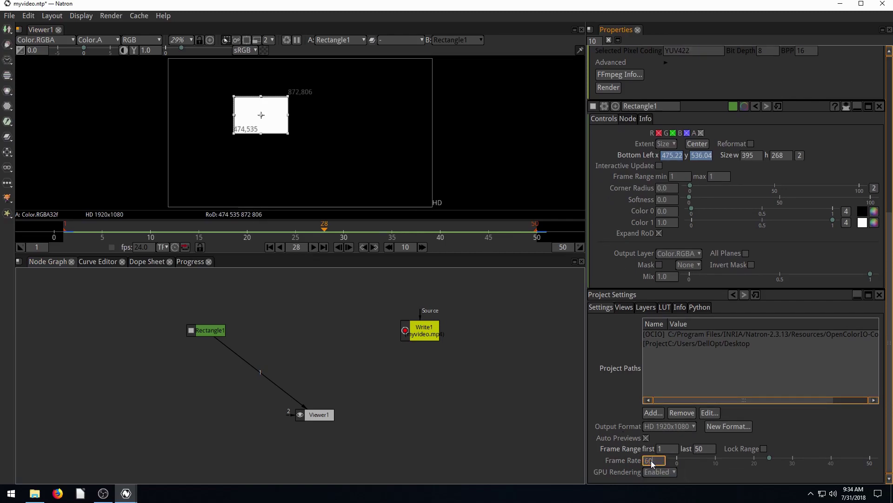
{"action": "key", "text": "Return"}
Set Write1's Frame Range to Project frame range and render
{"action": "scroll", "coordinate": [602, 394], "scroll_direction": "up", "scroll_amount": 6}
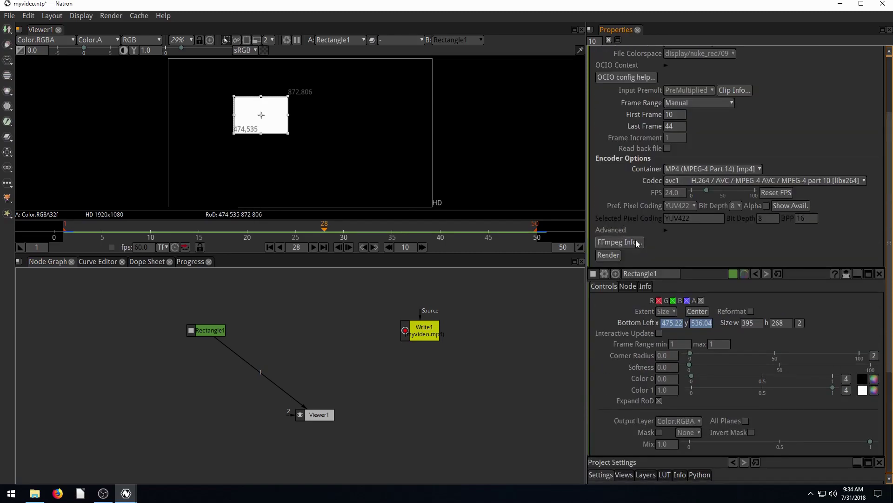
{"action": "scroll", "coordinate": [613, 233], "scroll_direction": "up", "scroll_amount": 3}
{"action": "left_click", "coordinate": [680, 194]}
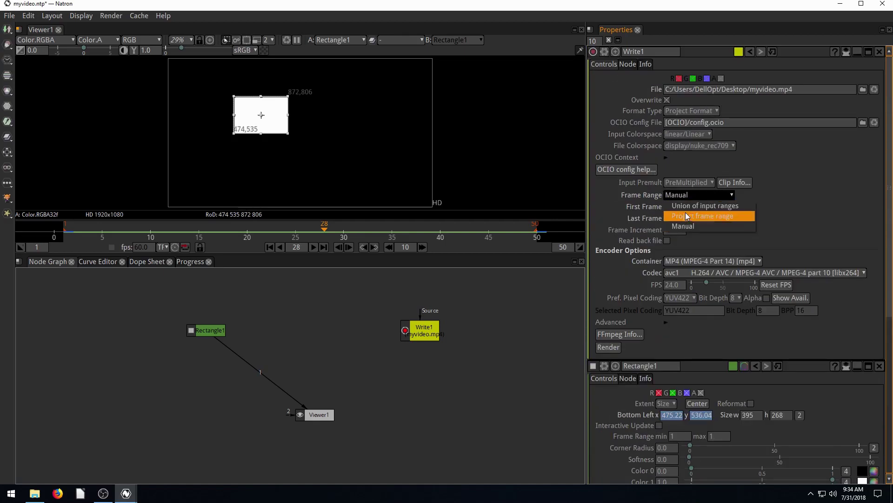
{"action": "left_click", "coordinate": [685, 212]}
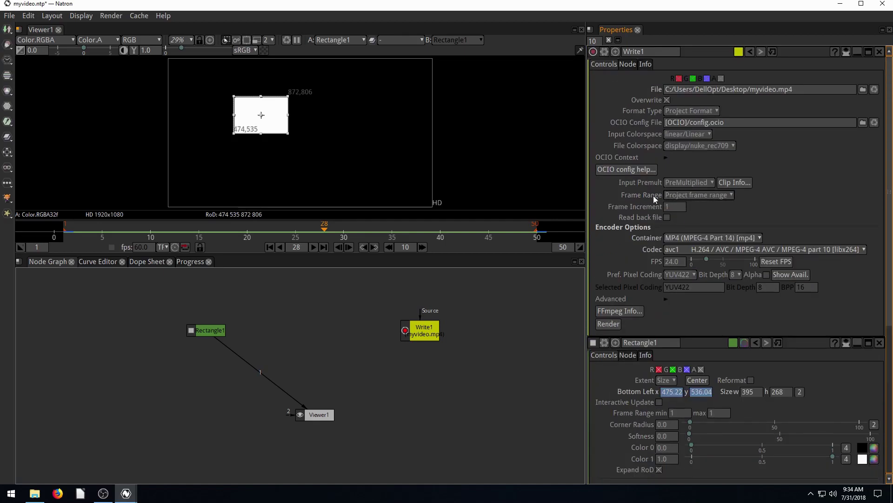
{"action": "left_click", "coordinate": [607, 323]}
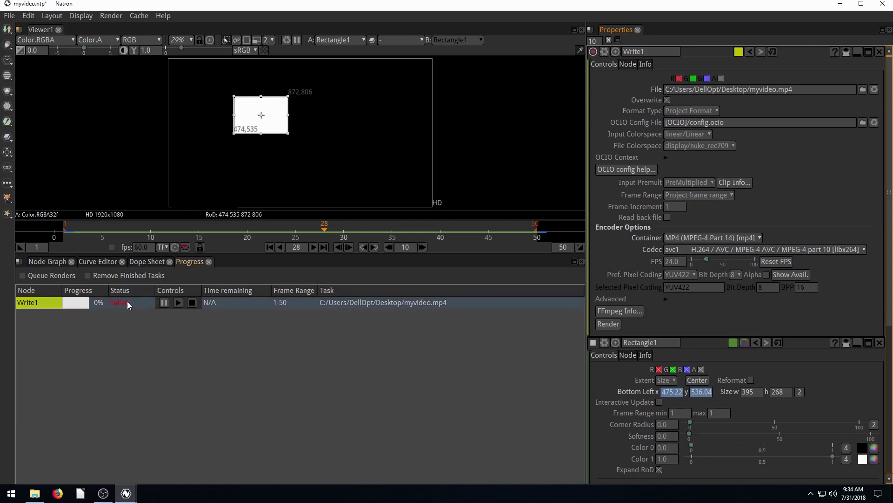
Connect Rectangle1 into Write1's Source input and tidy the Write1 and Viewer1 node positions
{"action": "left_click", "coordinate": [32, 261]}
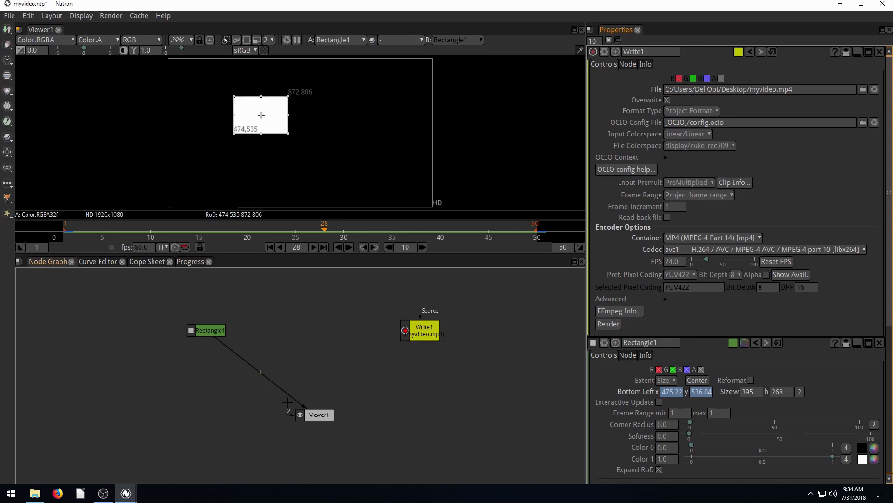
{"action": "mouse_move", "coordinate": [421, 331]}
{"action": "left_mouse_down"}
{"action": "mouse_move", "coordinate": [433, 331]}
{"action": "mouse_move", "coordinate": [413, 331]}
{"action": "left_mouse_up"}
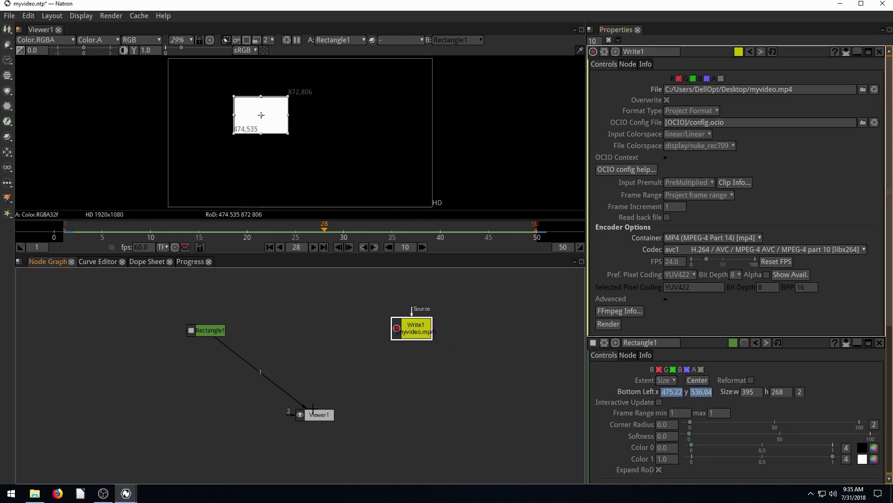
{"action": "left_click_drag", "start_coordinate": [313, 409], "coordinate": [319, 406]}
{"action": "left_click", "coordinate": [313, 248]}
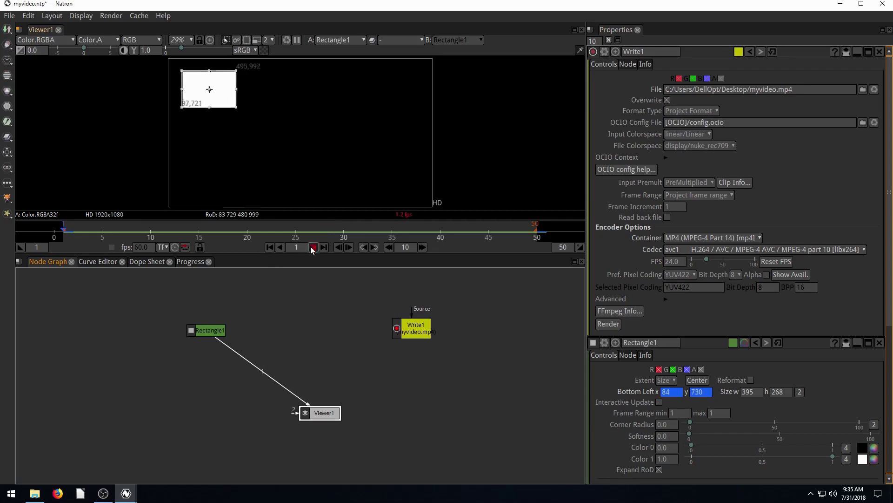
{"action": "left_click", "coordinate": [313, 247]}
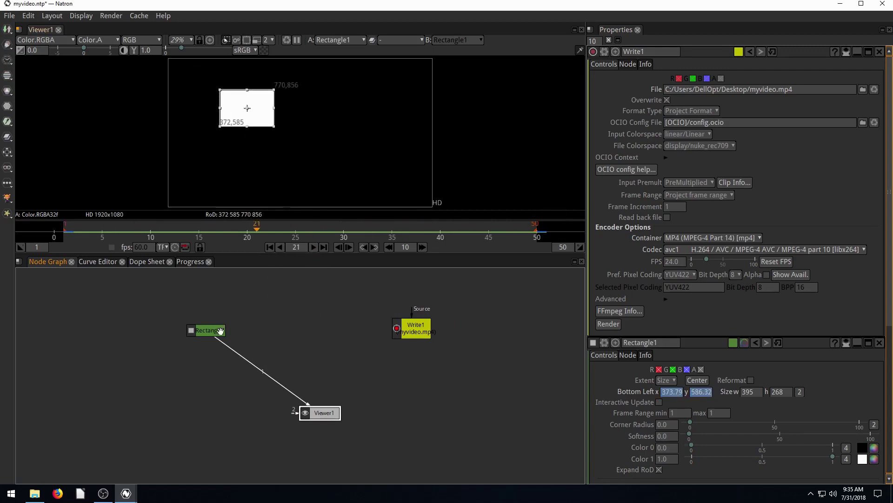
{"action": "left_click_drag", "start_coordinate": [411, 309], "coordinate": [213, 330]}
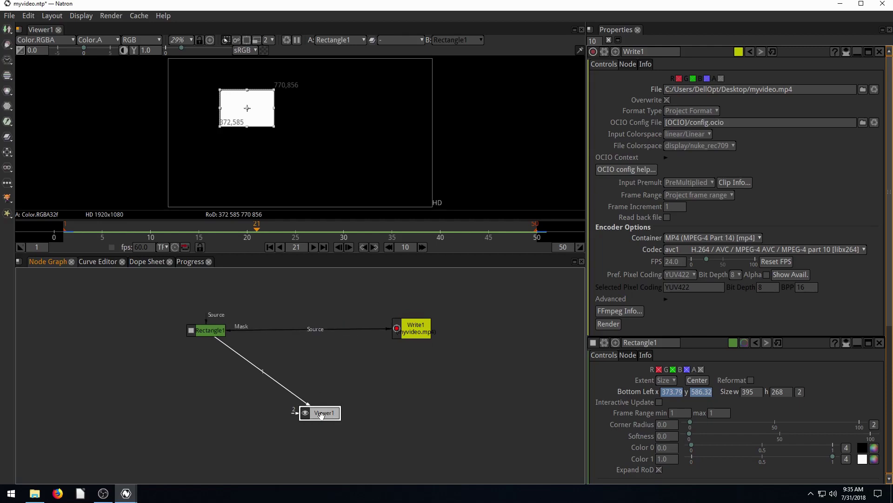
{"action": "left_click_drag", "start_coordinate": [322, 414], "coordinate": [395, 412]}
{"action": "left_click_drag", "start_coordinate": [421, 326], "coordinate": [421, 329]}
{"action": "left_click", "coordinate": [208, 403]}
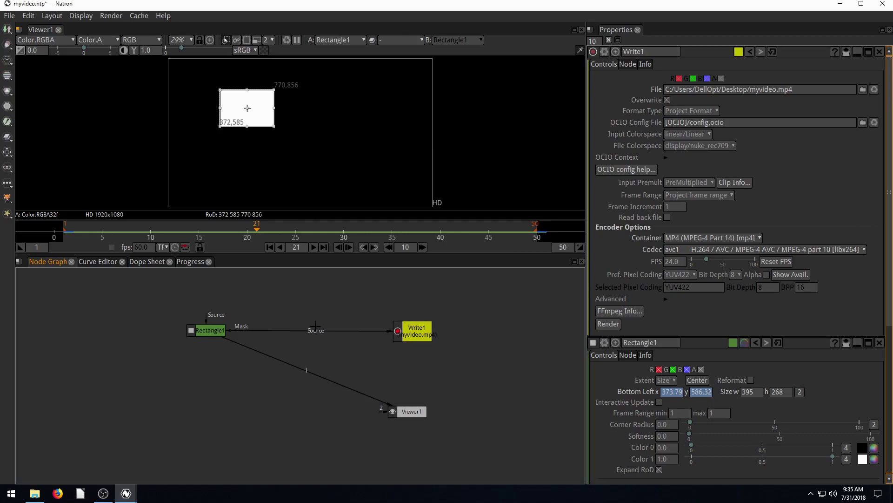
Rewind to frame 1, re-render frames 1–50 to myvideo.mp4, and minimize Natron
{"action": "left_click", "coordinate": [269, 247]}
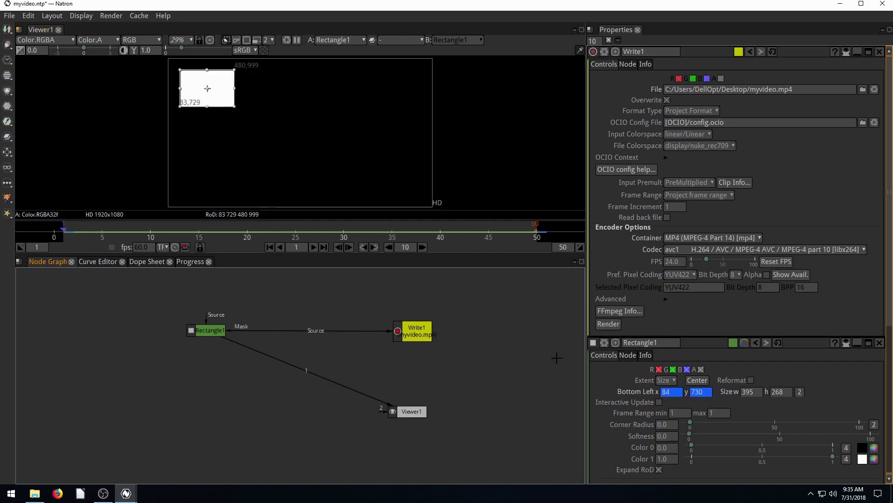
{"action": "left_click", "coordinate": [603, 324]}
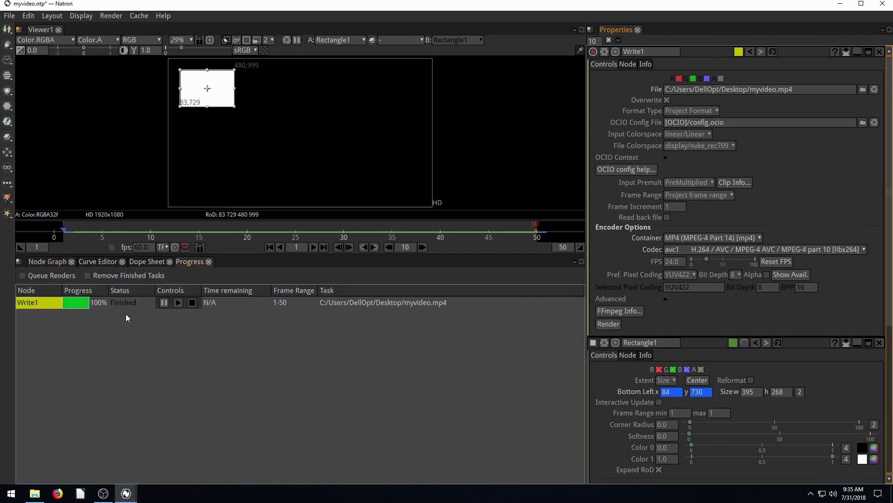
{"action": "left_click", "coordinate": [833, 5]}
Open myvideo.mp4 in VLC, pause playback, and reposition the player window
{"action": "double_click", "coordinate": [17, 252]}
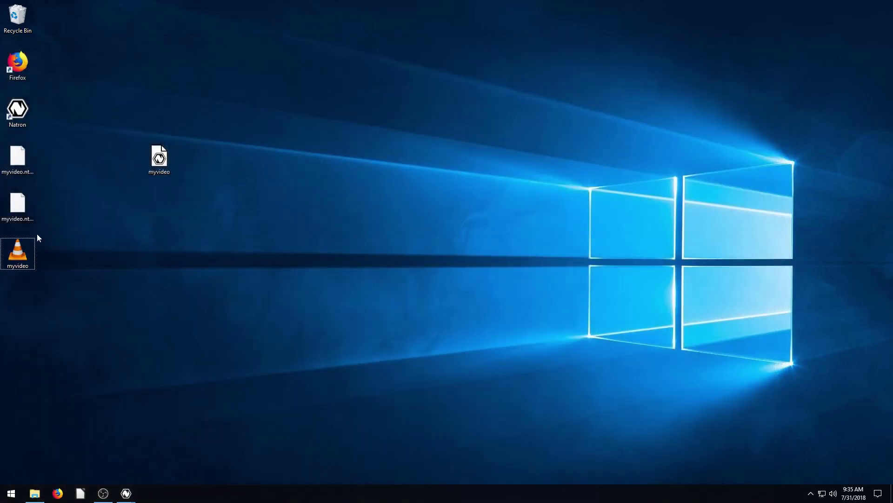
{"action": "key", "text": "Return"}
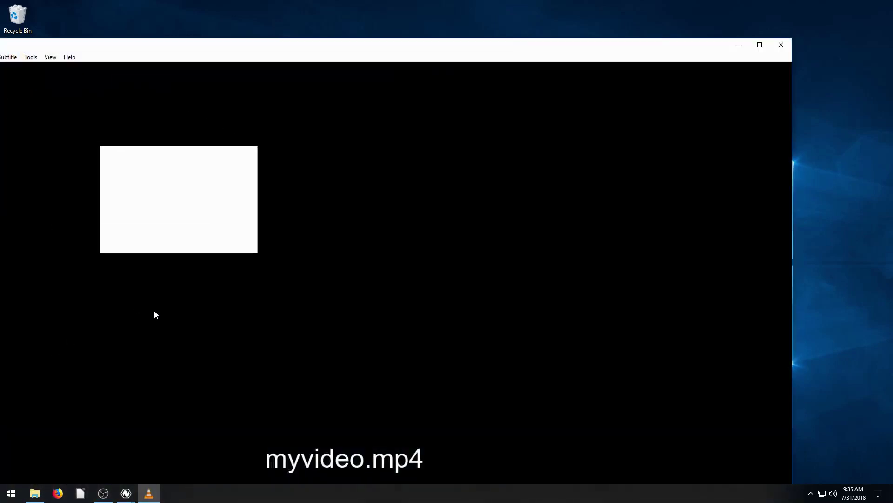
{"action": "key", "text": "space"}
{"action": "left_click_drag", "start_coordinate": [195, 49], "coordinate": [392, 18]}
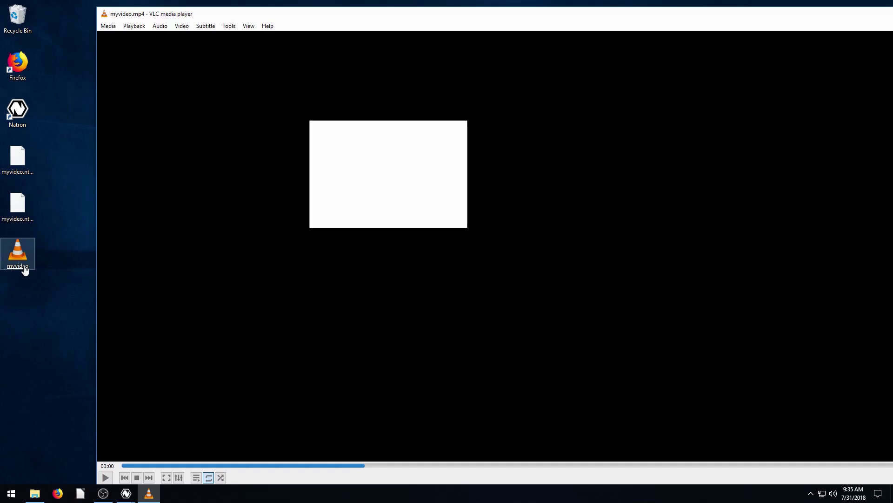
{"action": "left_click_drag", "start_coordinate": [19, 256], "coordinate": [309, 194]}
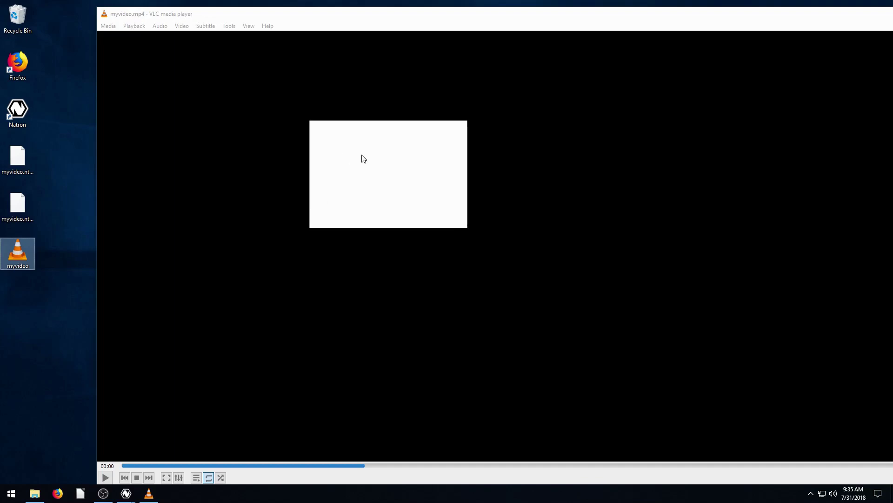
{"action": "left_click_drag", "start_coordinate": [410, 14], "coordinate": [348, 18]}
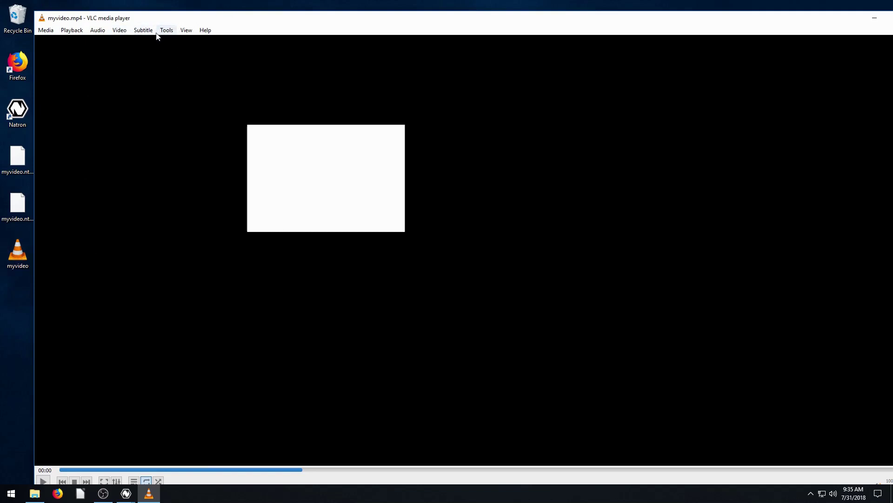
Show VLC's Media Information Codec details for myvideo.mp4: H264, 1920x1080, 24 fps
{"action": "left_click", "coordinate": [174, 32]}
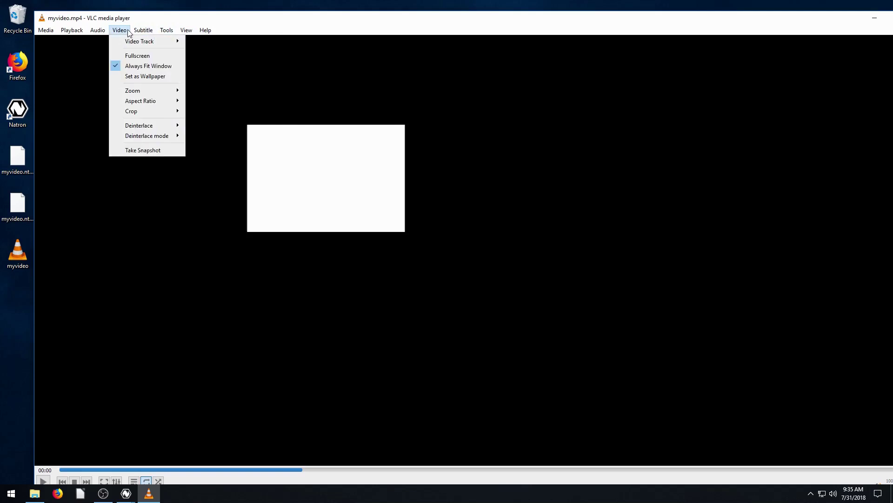
{"action": "left_click", "coordinate": [196, 61]}
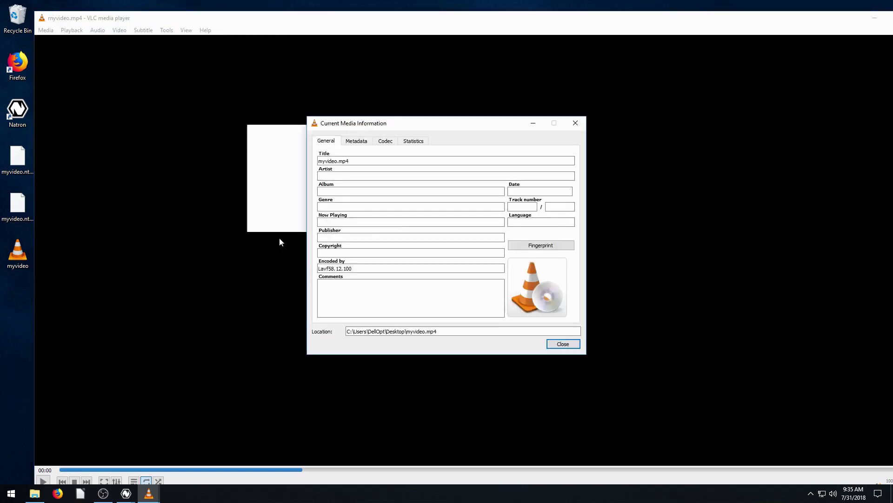
{"action": "left_click", "coordinate": [357, 141]}
{"action": "left_click", "coordinate": [385, 140]}
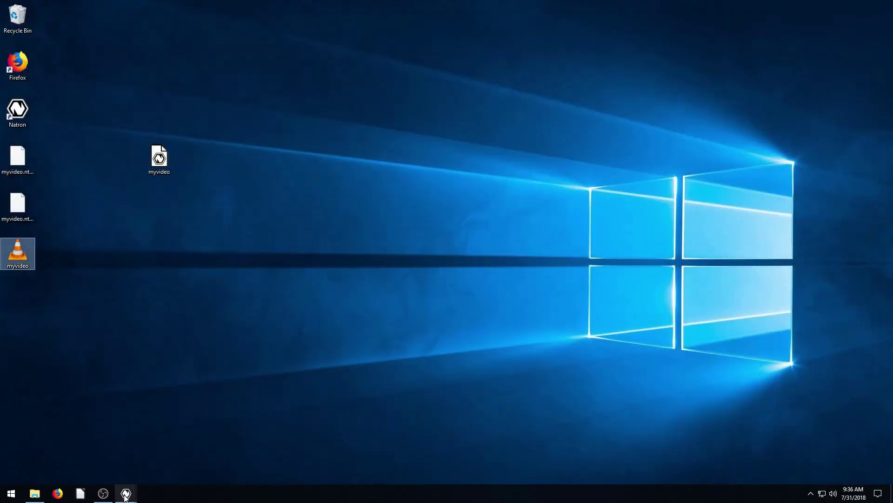
Bring the Natron project back to front and check the frame rate in Project Settings
{"action": "mouse_move", "coordinate": [125, 495]}
{"action": "left_click", "coordinate": [164, 452]}
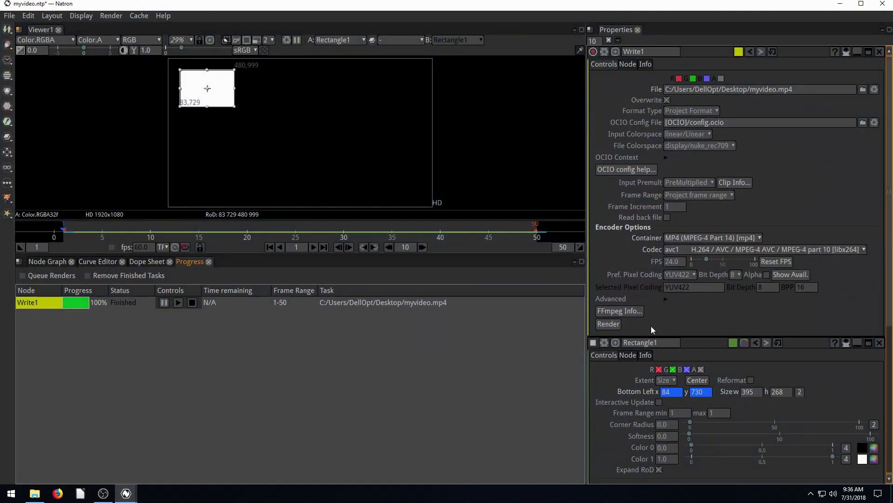
{"action": "key", "text": "s"}
{"action": "scroll", "coordinate": [671, 382], "scroll_direction": "down", "scroll_amount": 5}
{"action": "left_click", "coordinate": [656, 461]}
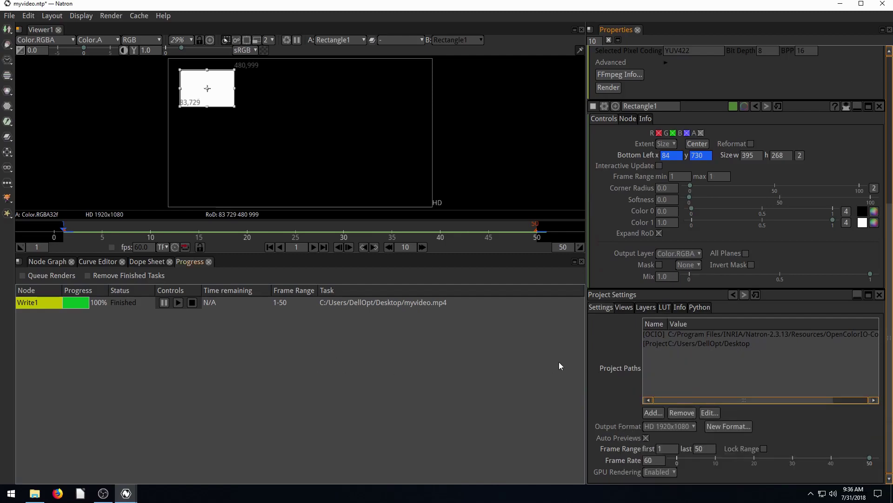
Return to the node graph and select Write1's encoder FPS value, which still reads 24.0
{"action": "left_click", "coordinate": [47, 261]}
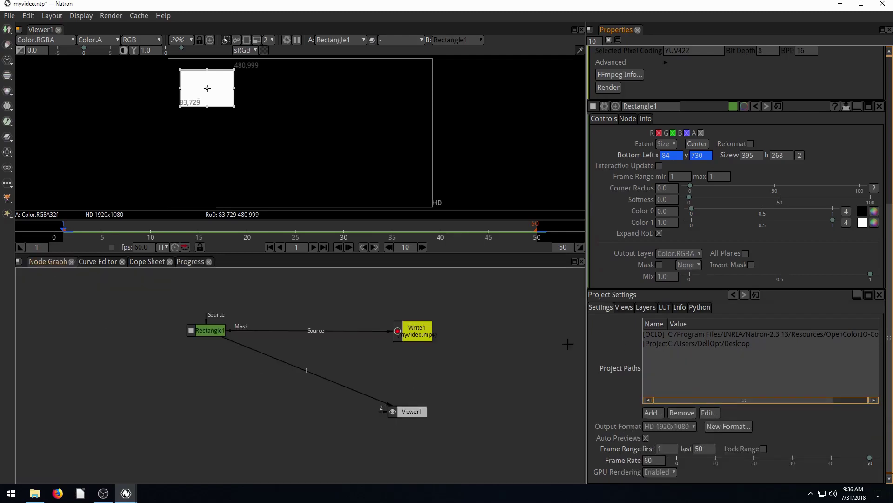
{"action": "scroll", "coordinate": [632, 312], "scroll_direction": "up", "scroll_amount": 5}
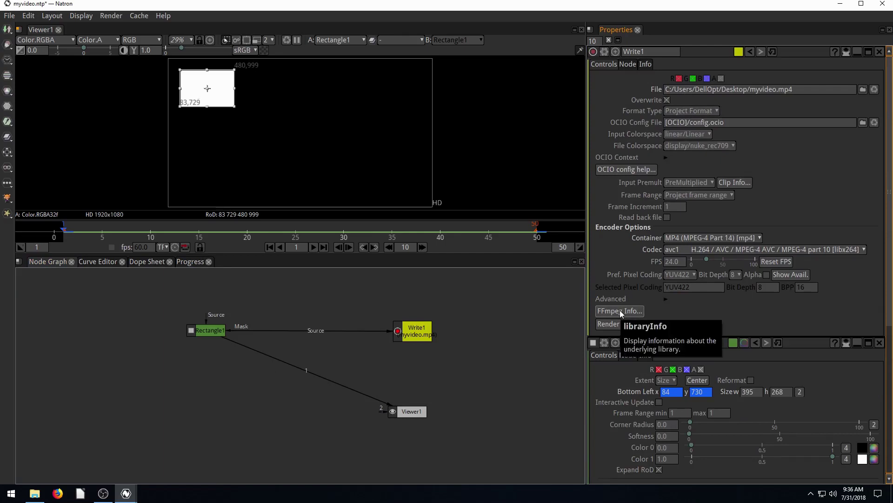
{"action": "scroll", "coordinate": [630, 108], "scroll_direction": "down", "scroll_amount": 5}
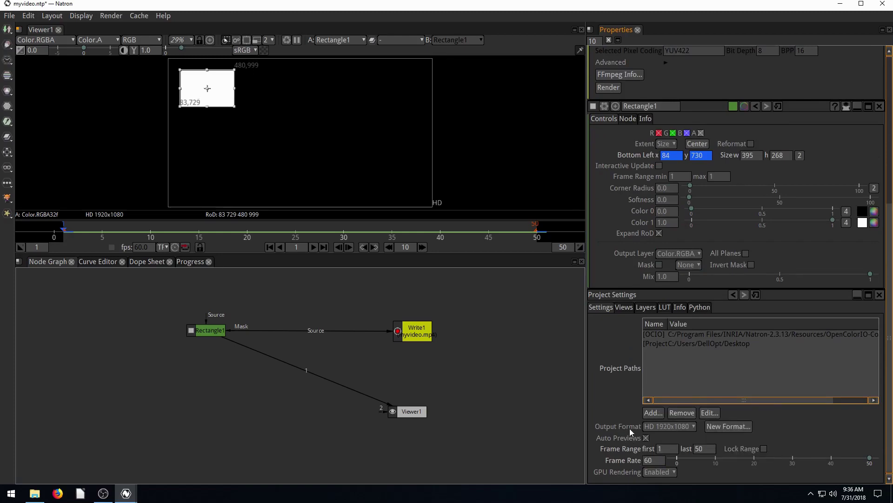
{"action": "scroll", "coordinate": [630, 425], "scroll_direction": "up", "scroll_amount": 5}
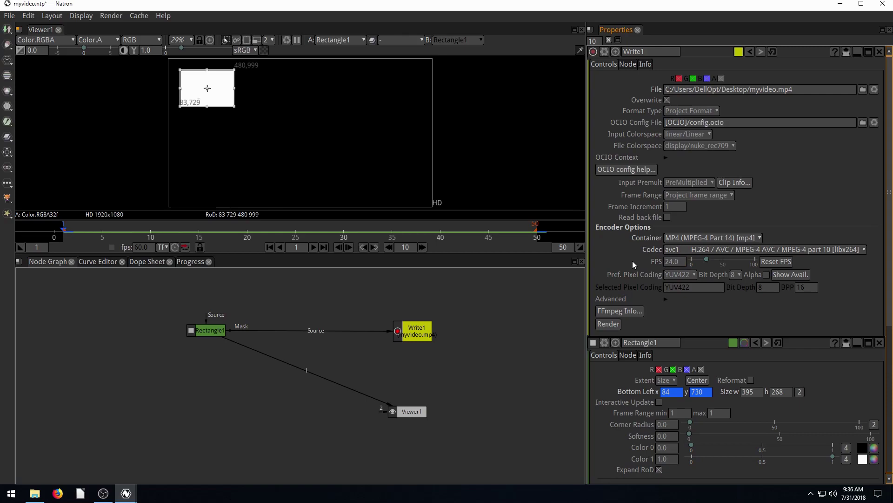
{"action": "double_click", "coordinate": [670, 261]}
Set Write1's encoder FPS to 60 and change the project frame rate to 60
{"action": "type", "text": "60"}
{"action": "key", "text": "Return"}
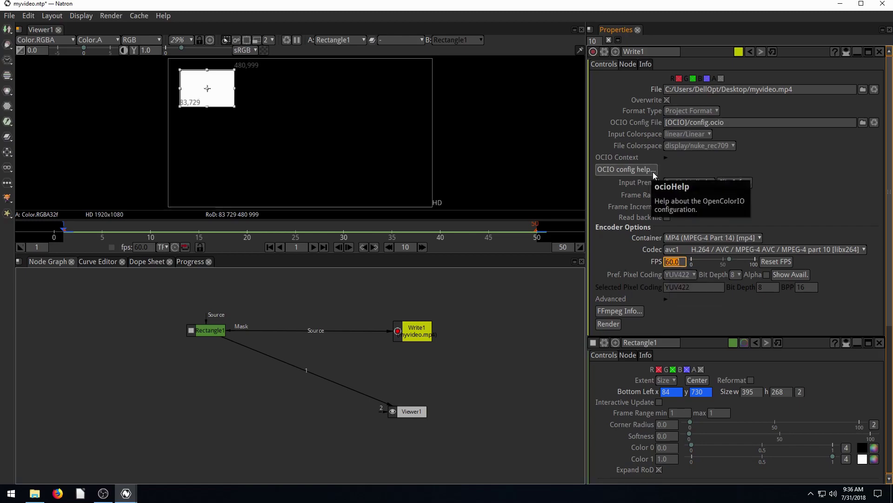
{"action": "key", "text": "s"}
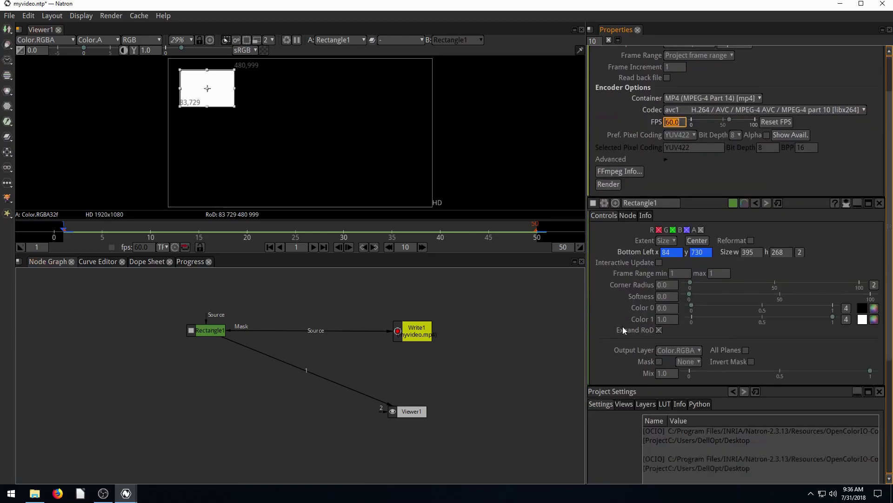
{"action": "left_click", "coordinate": [663, 449]}
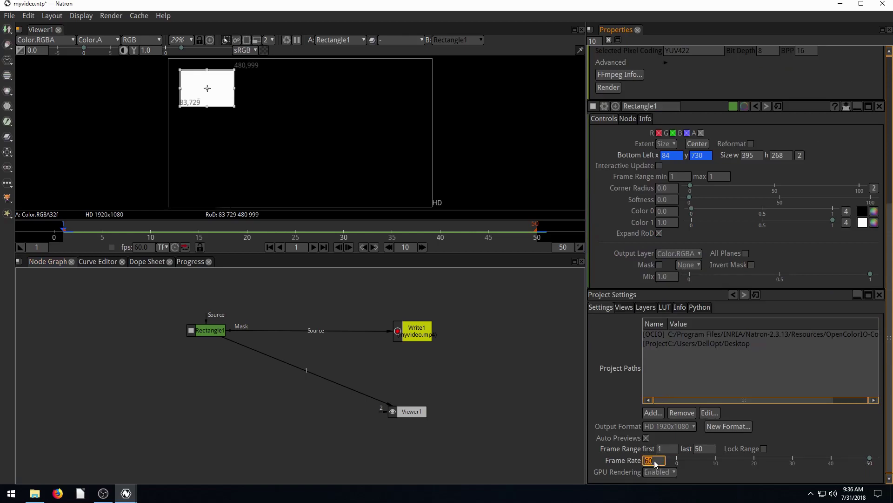
{"action": "key", "text": "Return"}
Close Project Settings, re-render frames 1–50 to myvideo.mp4 at 60 fps, and minimize Natron
{"action": "key", "text": "s"}
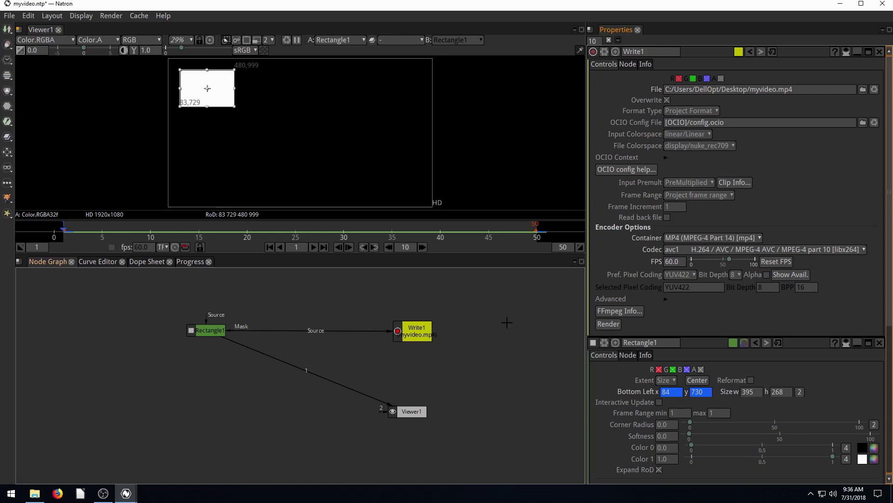
{"action": "left_click", "coordinate": [614, 323]}
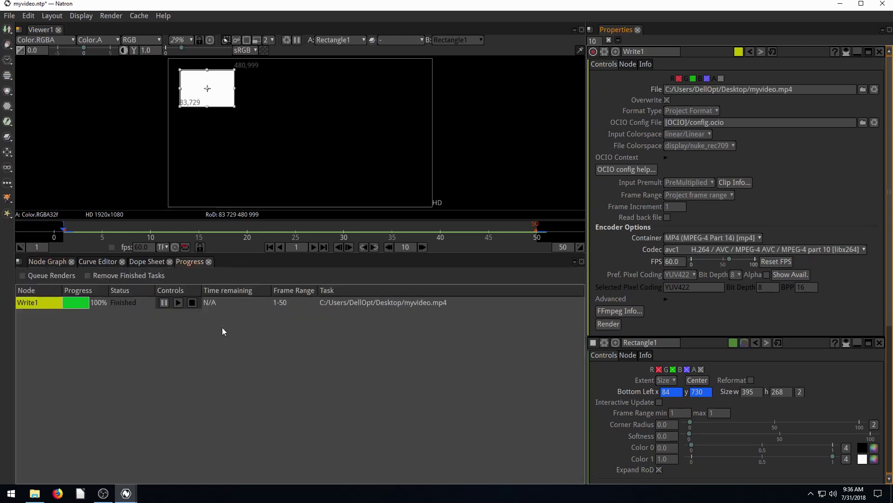
{"action": "left_click", "coordinate": [840, 5]}
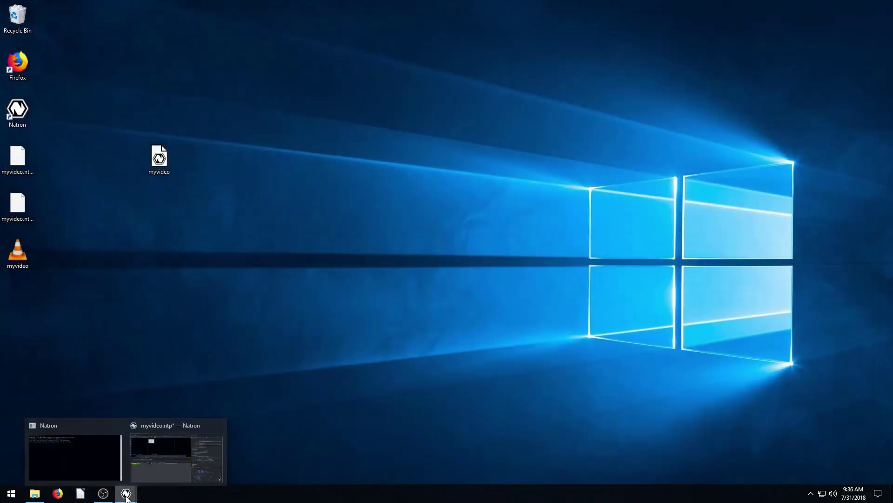
Restore the myvideo.ntp Natron window from the taskbar
{"action": "left_click", "coordinate": [151, 460]}
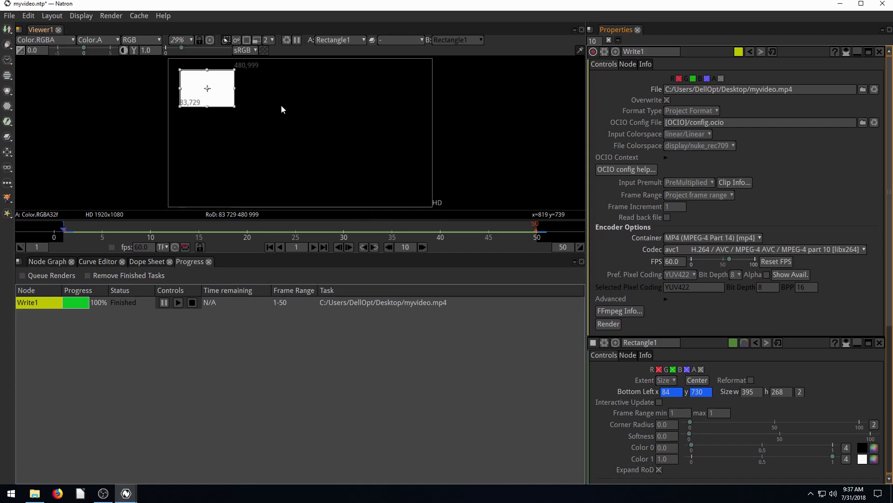
Confirm the project frame rate is 60 in Project Settings, then go back to the node graph
{"action": "scroll", "coordinate": [722, 203], "scroll_direction": "down", "scroll_amount": 2}
{"action": "key", "text": "s"}
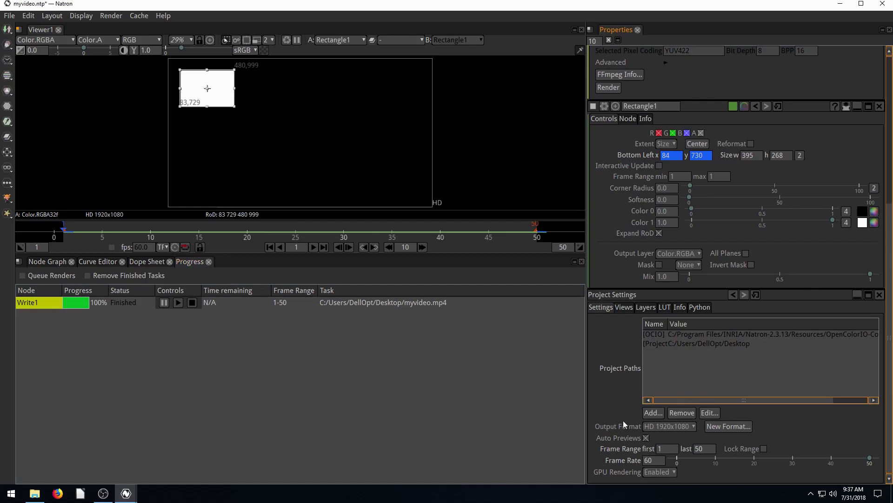
{"action": "scroll", "coordinate": [622, 410], "scroll_direction": "up", "scroll_amount": 5}
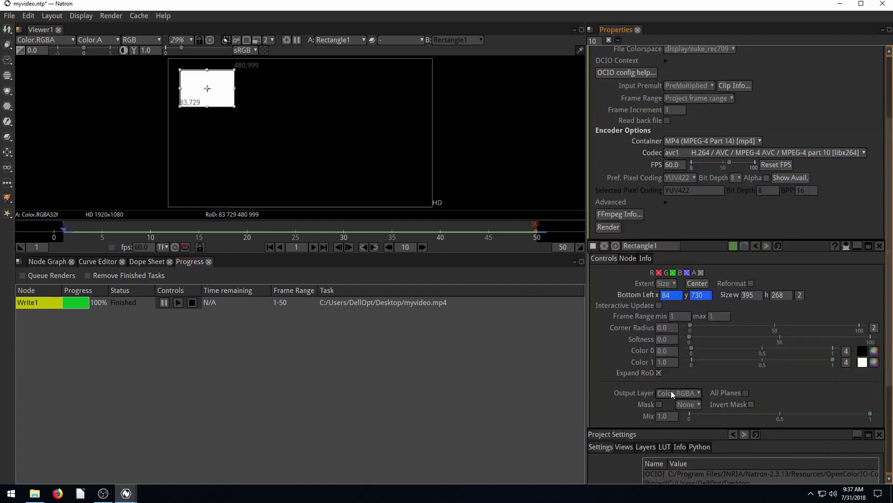
{"action": "scroll", "coordinate": [635, 342], "scroll_direction": "down", "scroll_amount": 3}
{"action": "scroll", "coordinate": [634, 340], "scroll_direction": "up", "scroll_amount": 3}
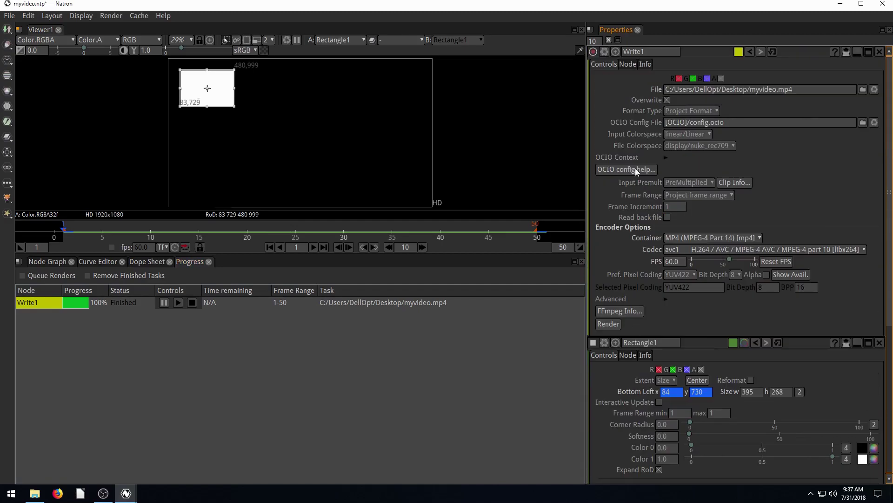
{"action": "left_click", "coordinate": [48, 261]}
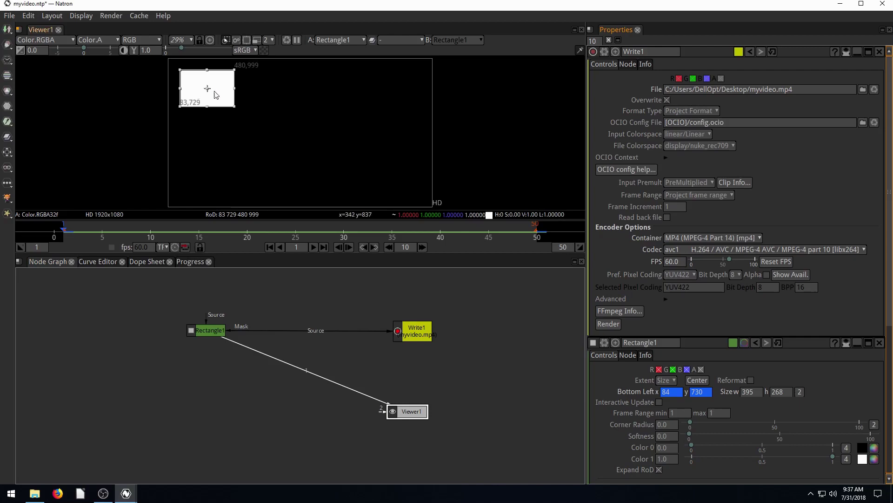
Drag the white rectangle toward the centre (Bottom Left 1163, 517), then inspect Rectangle1 and Write1
{"action": "left_click_drag", "start_coordinate": [211, 92], "coordinate": [375, 115]}
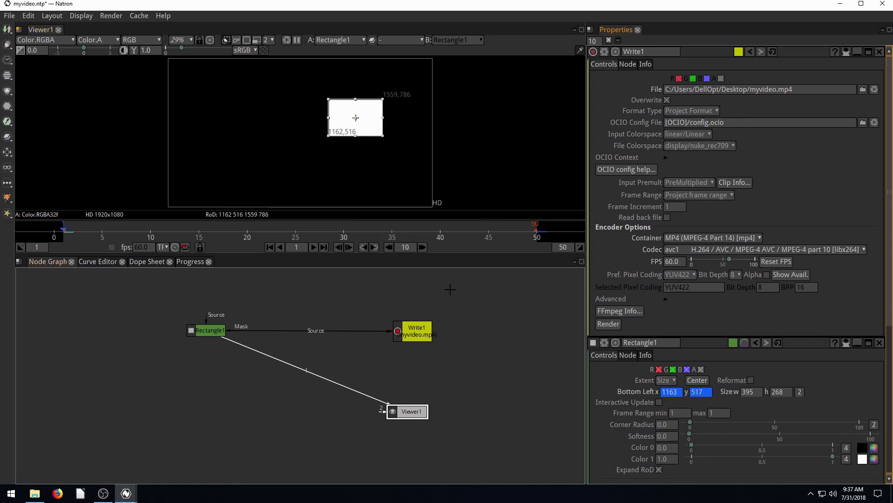
{"action": "left_click", "coordinate": [209, 331]}
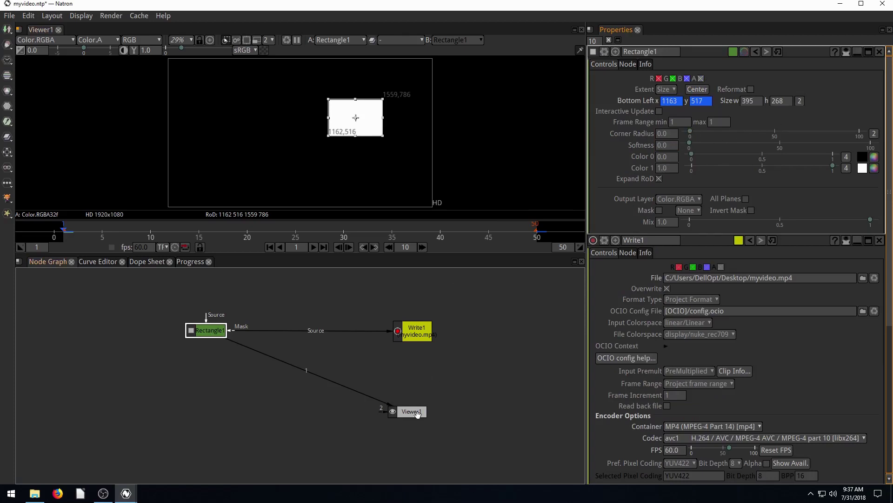
{"action": "left_click", "coordinate": [414, 331]}
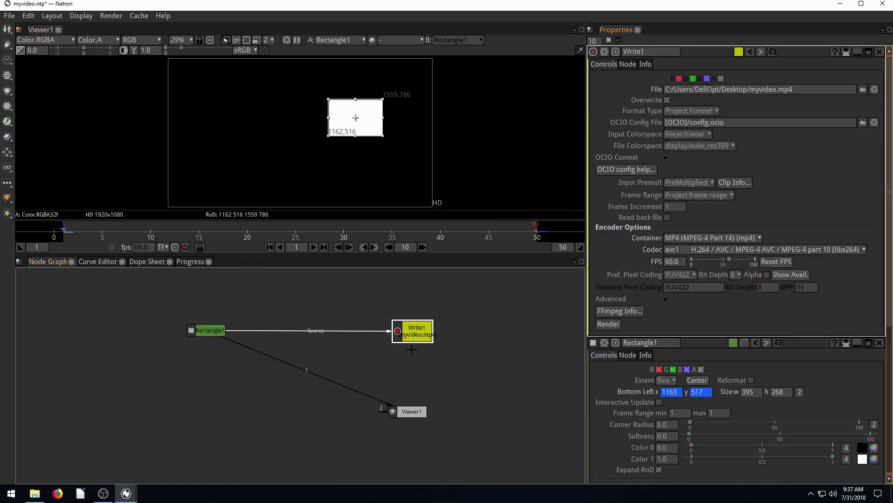
{"action": "left_click", "coordinate": [208, 334]}
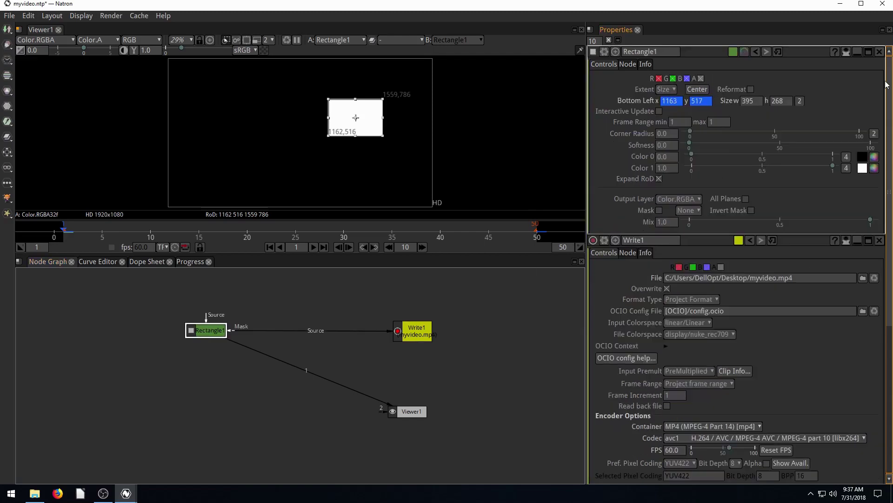
{"action": "scroll", "coordinate": [891, 96], "scroll_direction": "down", "scroll_amount": 1}
{"action": "scroll", "coordinate": [890, 96], "scroll_direction": "down", "scroll_amount": 15}
{"action": "scroll", "coordinate": [840, 323], "scroll_direction": "up", "scroll_amount": 17}
{"action": "left_click", "coordinate": [412, 332]}
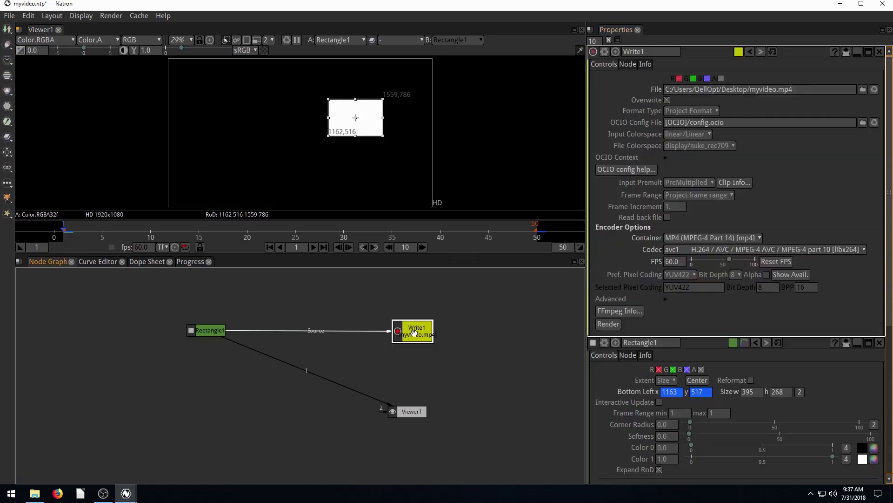
Keep Write1's output format as Project Format and move the timeline to frame 7
{"action": "left_click", "coordinate": [674, 110]}
{"action": "left_click", "coordinate": [667, 134]}
{"action": "left_click", "coordinate": [120, 226]}
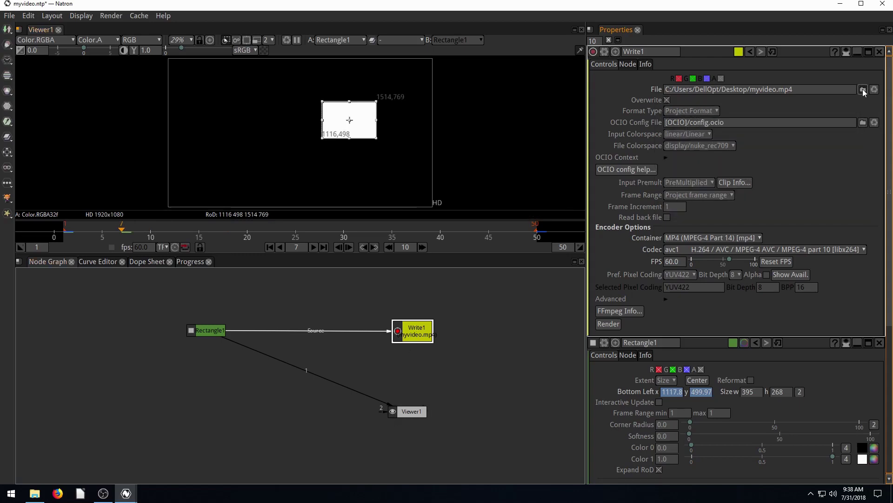
Set Write1's output file to test.jpg on the Desktop
{"action": "left_click", "coordinate": [863, 90]}
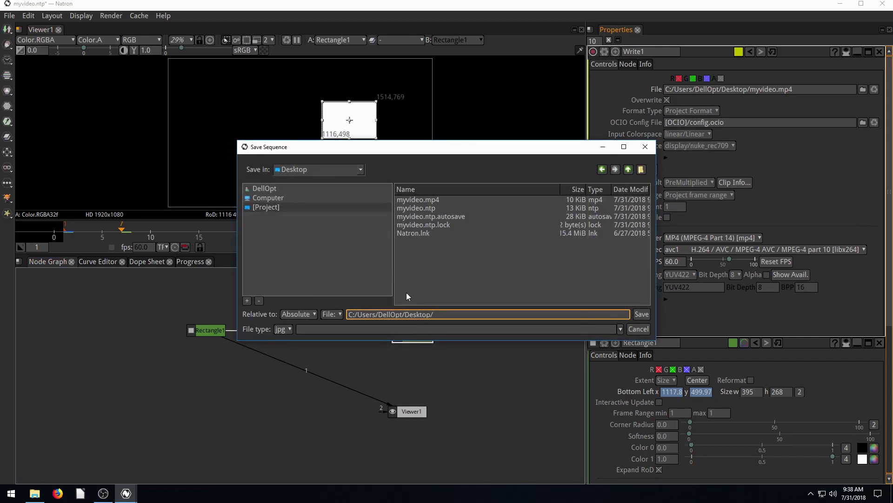
{"action": "type", "text": "test.jpg"}
{"action": "left_click", "coordinate": [641, 314]}
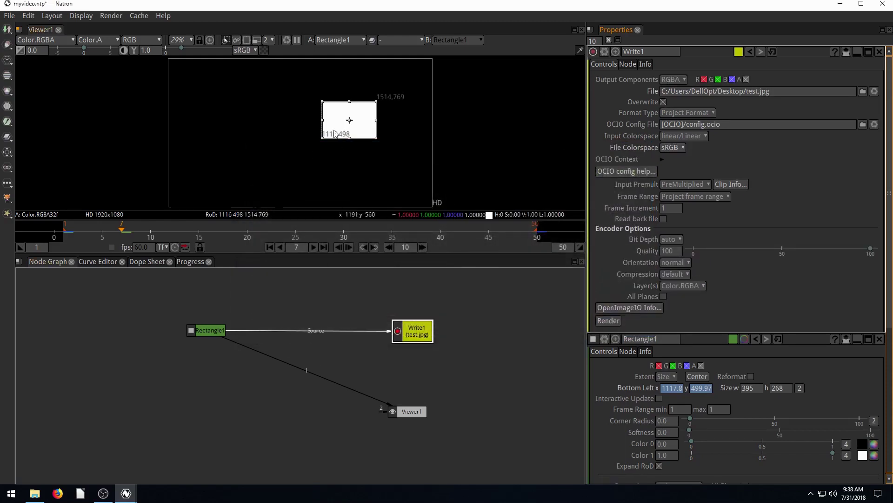
Set Write1's frame range to Manual from 7 to 7, render test.jpg, and minimize Natron
{"action": "left_click", "coordinate": [677, 200]}
{"action": "left_click", "coordinate": [683, 228]}
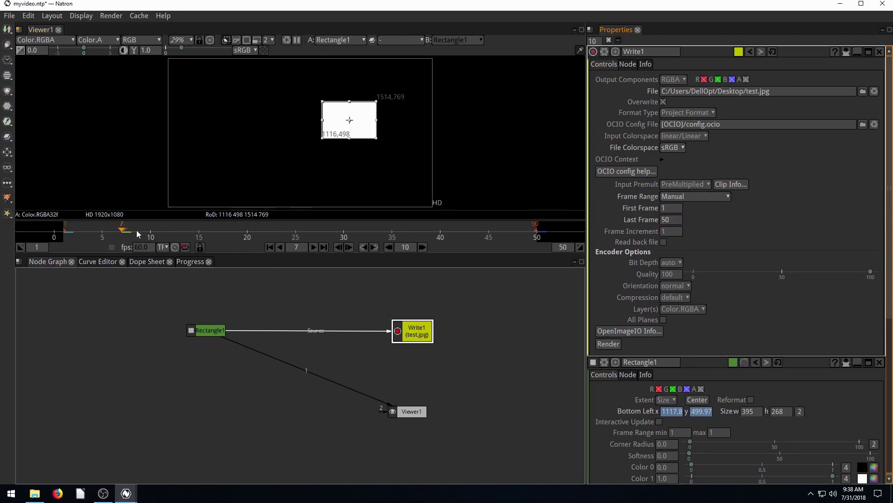
{"action": "type", "text": "7"}
{"action": "left_click", "coordinate": [670, 220]}
{"action": "type", "text": "7"}
{"action": "key", "text": "Return"}
{"action": "left_click", "coordinate": [608, 345]}
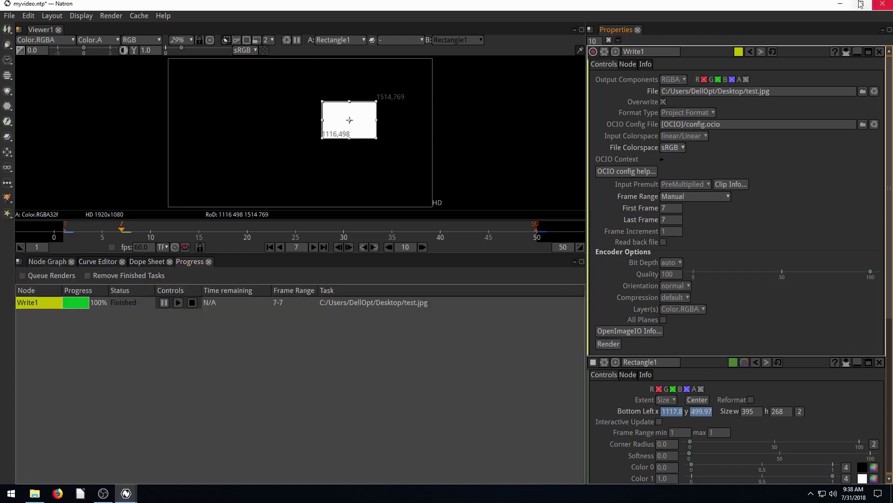
{"action": "left_click", "coordinate": [841, 4]}
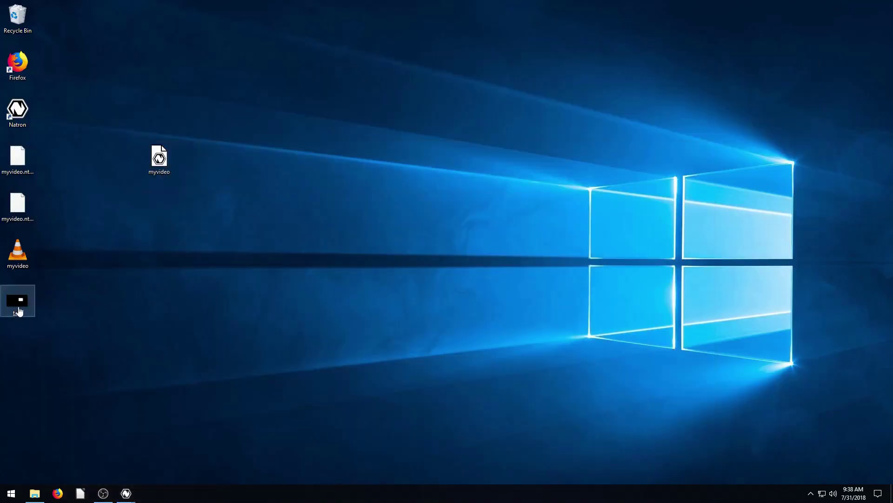
Open test.jpg in GIMP and reposition the window to view the 1920×1080 image
{"action": "left_click", "coordinate": [26, 313]}
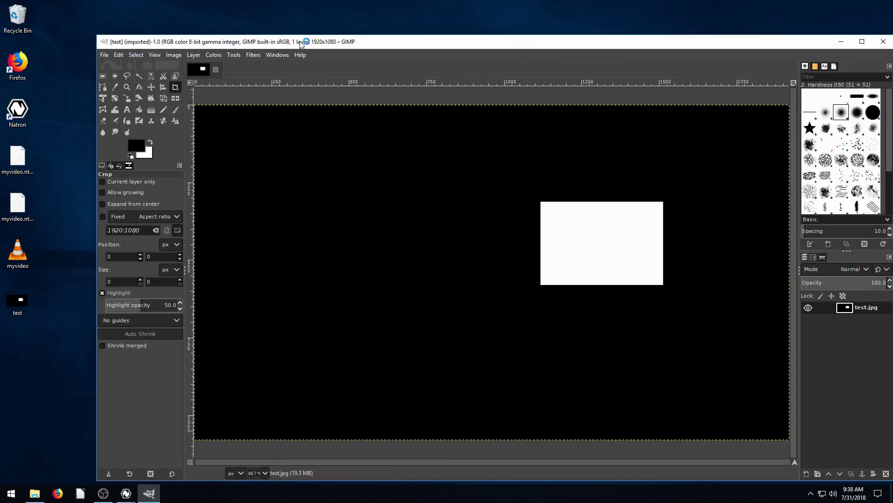
{"action": "left_click_drag", "start_coordinate": [300, 43], "coordinate": [249, 19]}
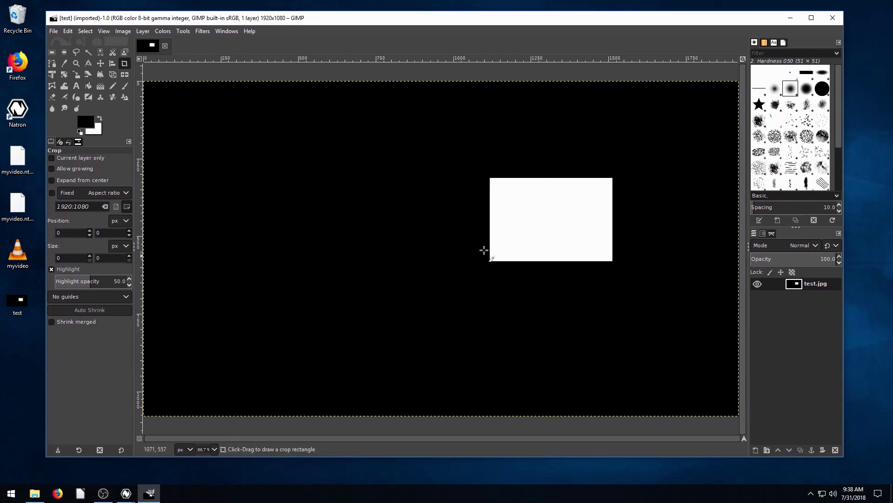
Close GIMP, confirm test is a 35.8 KB JPEG via Properties, and restore Natron
{"action": "left_click", "coordinate": [831, 19]}
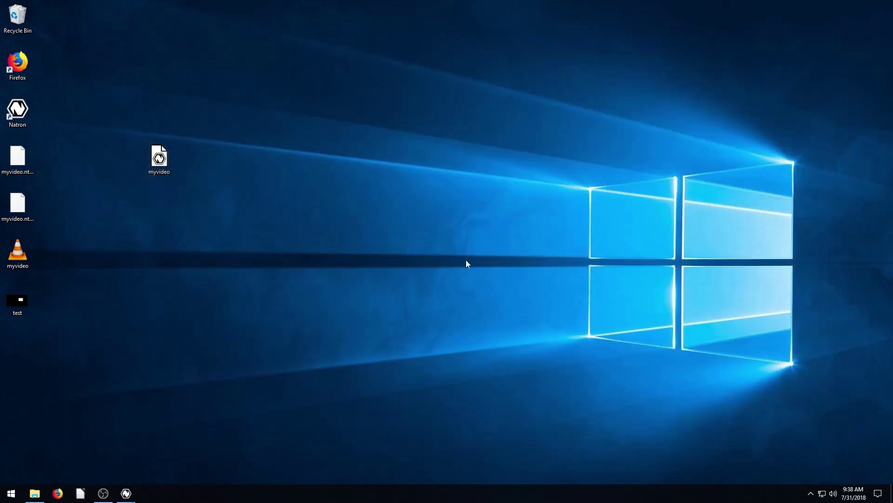
{"action": "right_click", "coordinate": [18, 305]}
{"action": "left_click", "coordinate": [47, 299]}
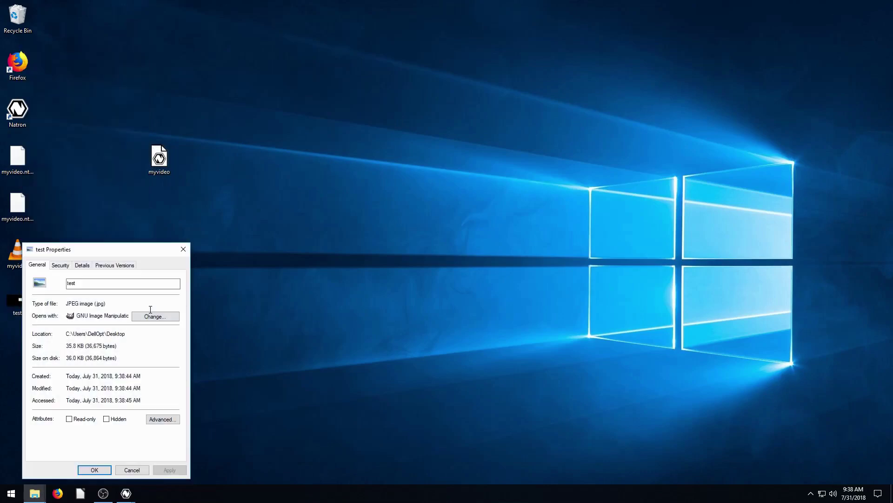
{"action": "left_click", "coordinate": [183, 249]}
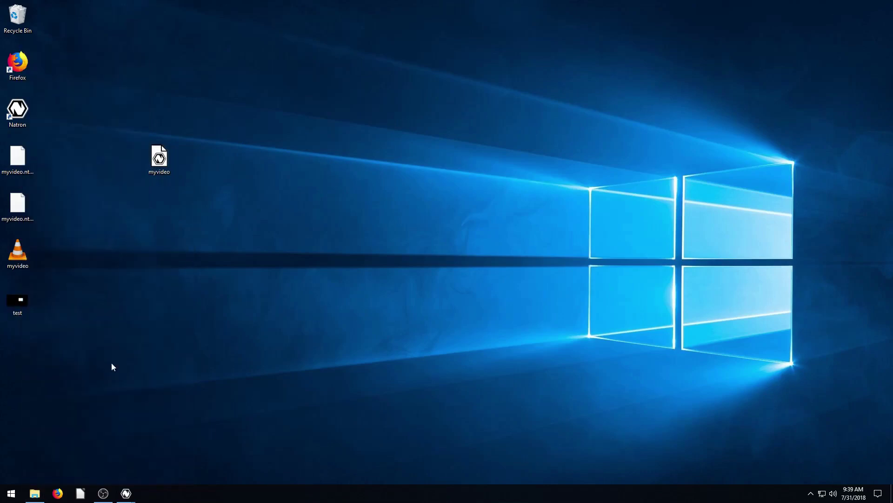
{"action": "mouse_move", "coordinate": [125, 493]}
{"action": "left_click", "coordinate": [156, 465]}
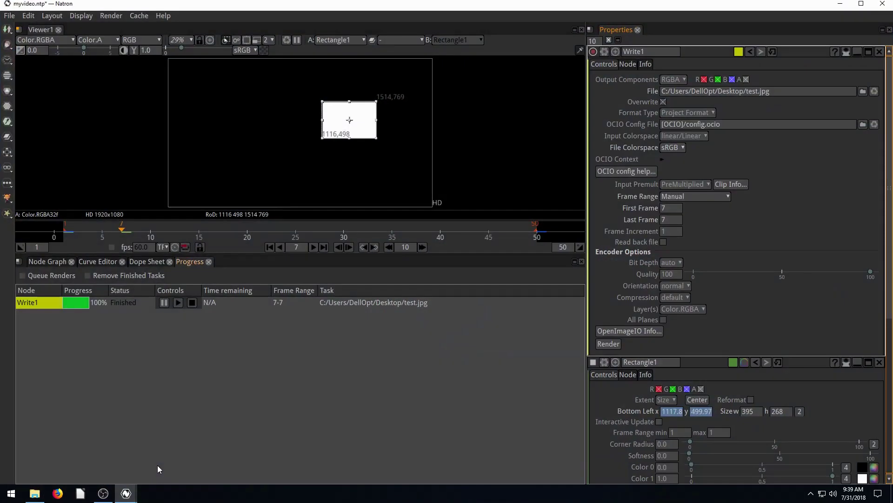